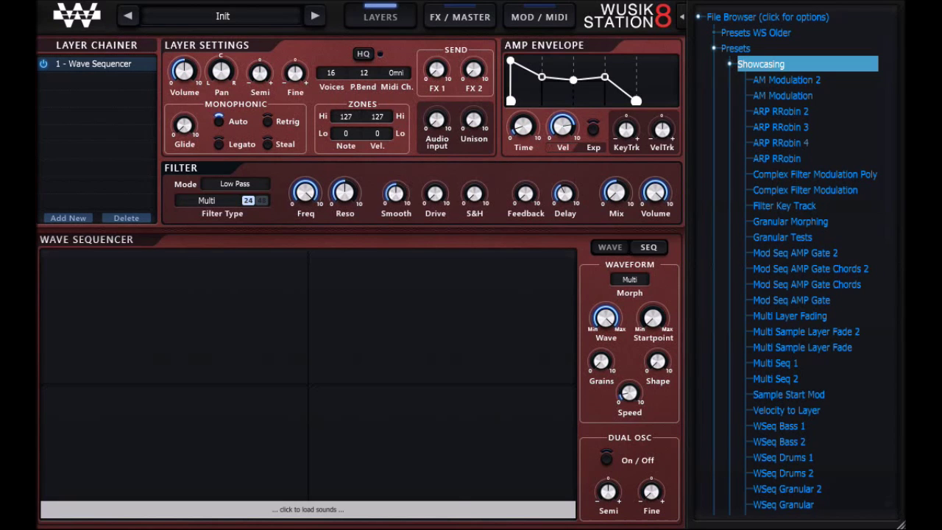
Step: Expand the Presets WS Older folder in the file browser to list the older preset banks
click(761, 34)
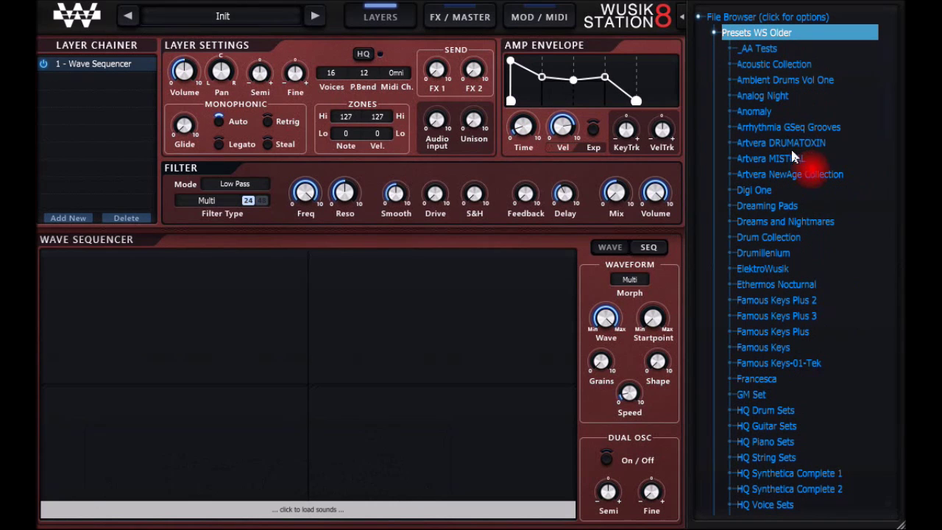
Step: In the Artvera NewAge Collection, expand WSequence and load the SEQ-Adrenaline preset
click(809, 174)
click(782, 394)
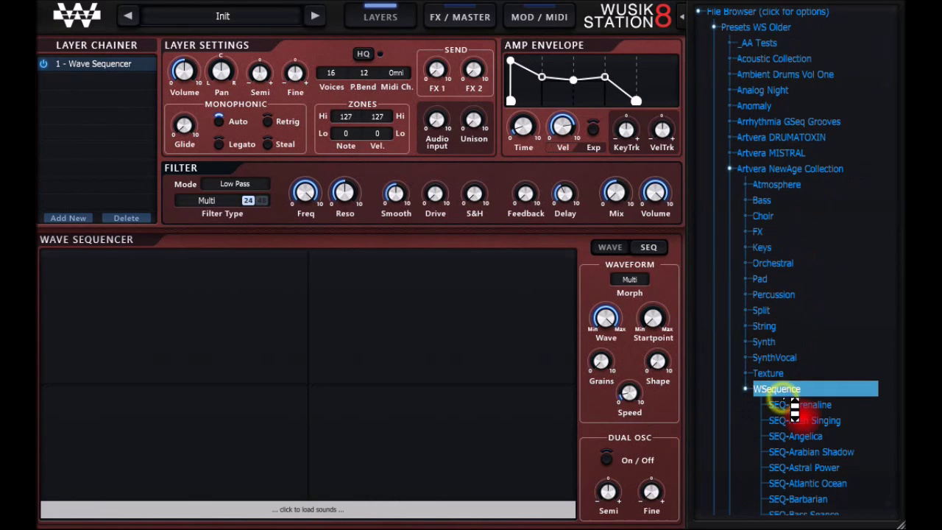
scroll(782, 394, down, 7)
click(803, 96)
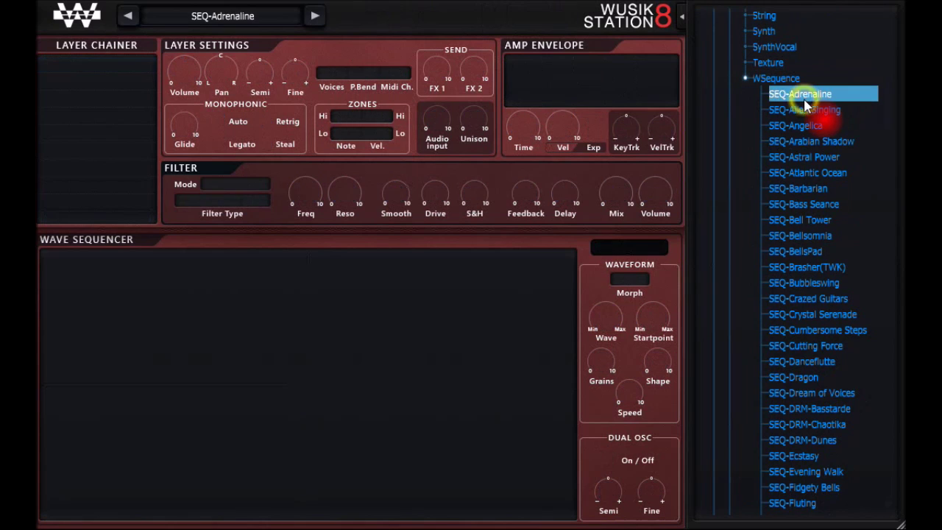
click(521, 440)
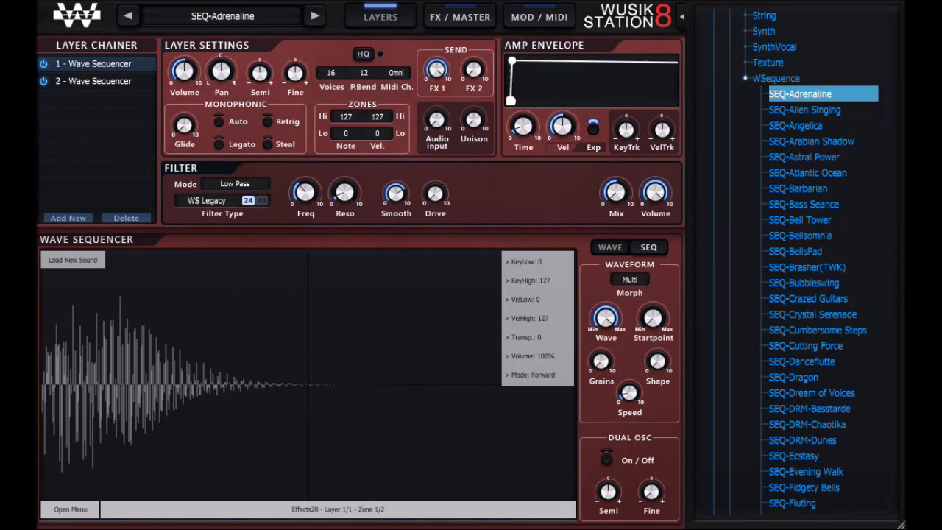
click(587, 491)
Step: Load ATM-Bells of Wind from the Atmosphere folder, then return to the Showcasing presets
scroll(864, 72, up, 7)
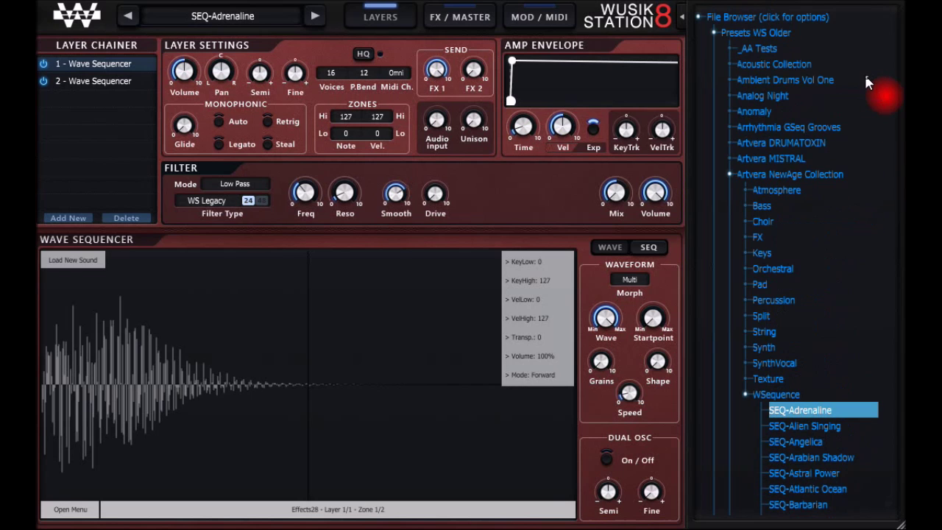
click(786, 193)
click(792, 206)
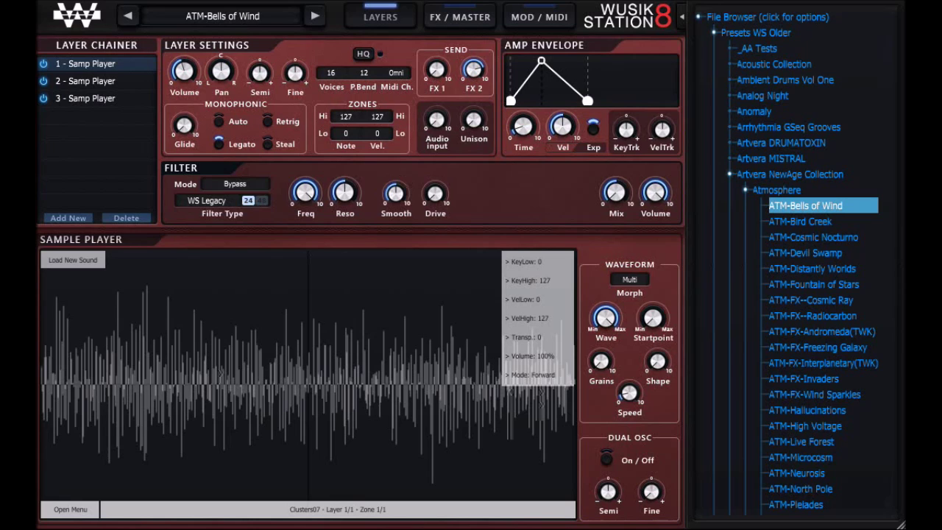
click(490, 434)
click(772, 37)
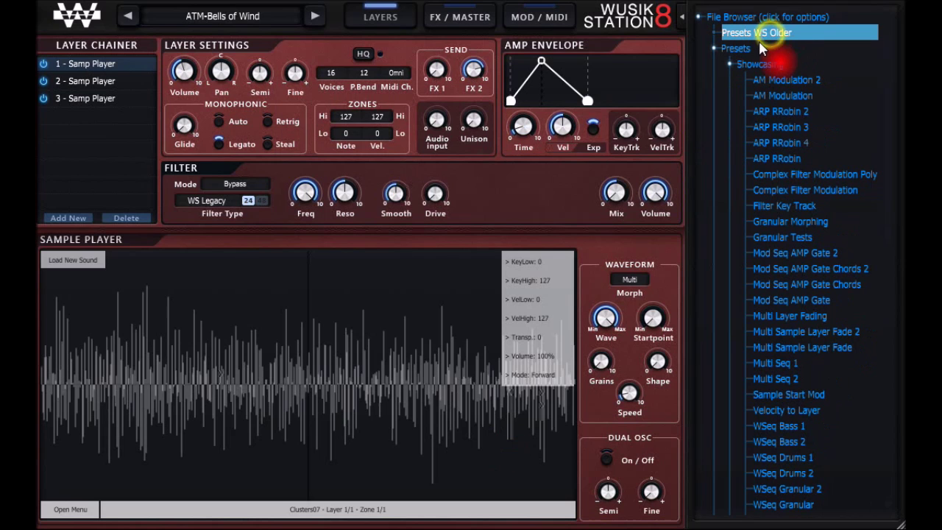
Step: Audition the ARP RRobin 2, ARP RRobin 3, ARP RRobin 4 and ARP RRobin presets
click(793, 112)
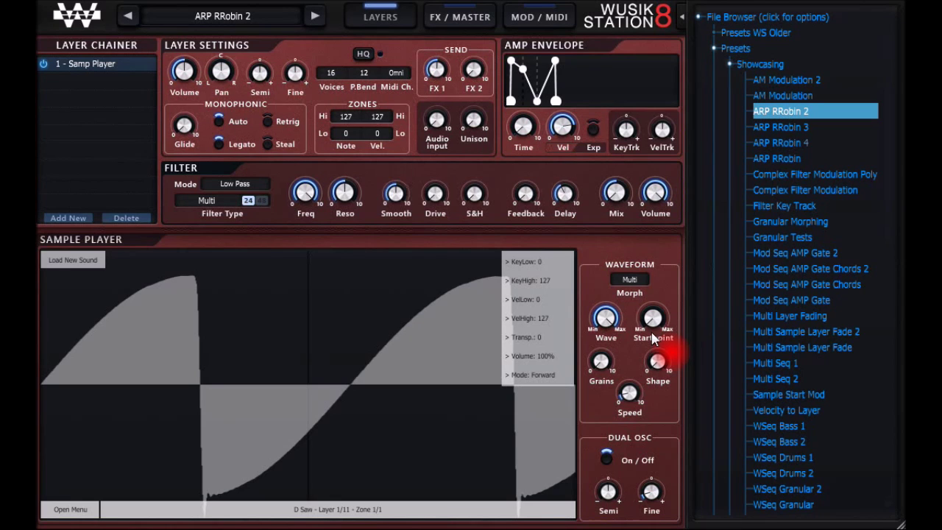
click(785, 128)
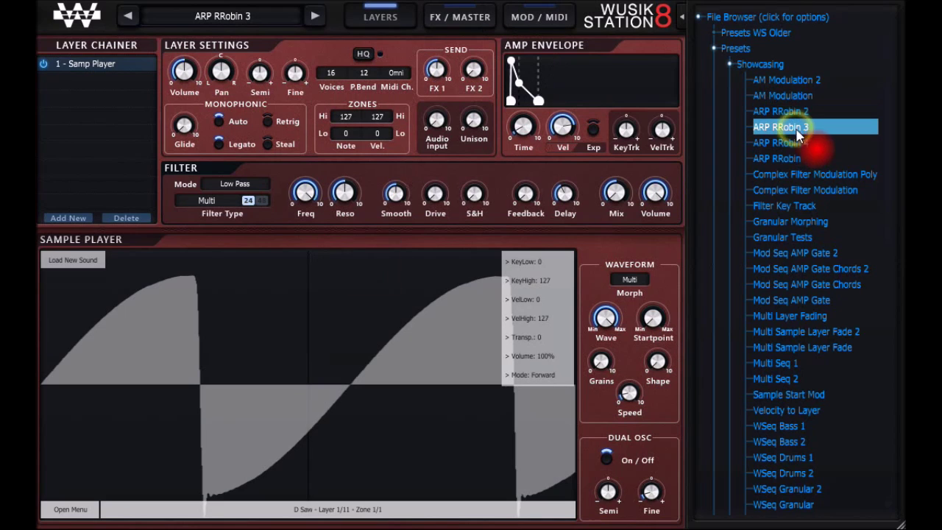
click(798, 143)
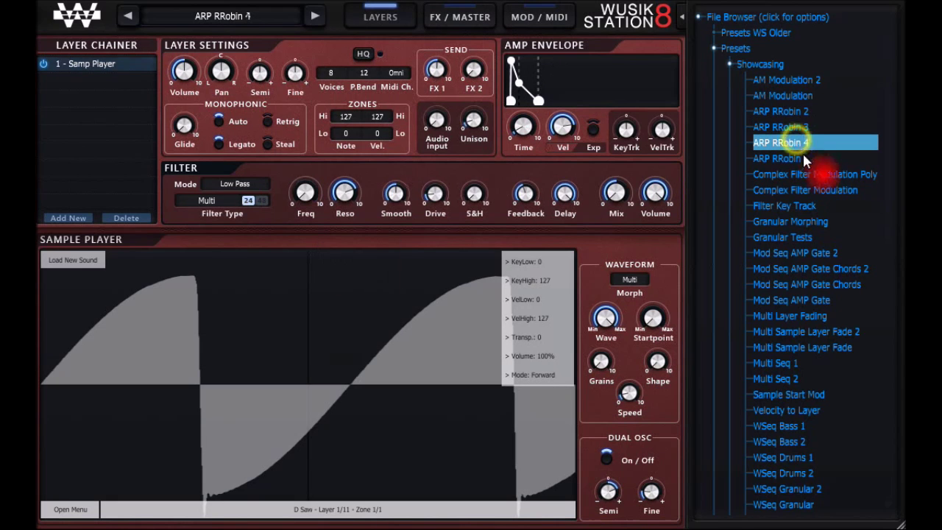
click(793, 160)
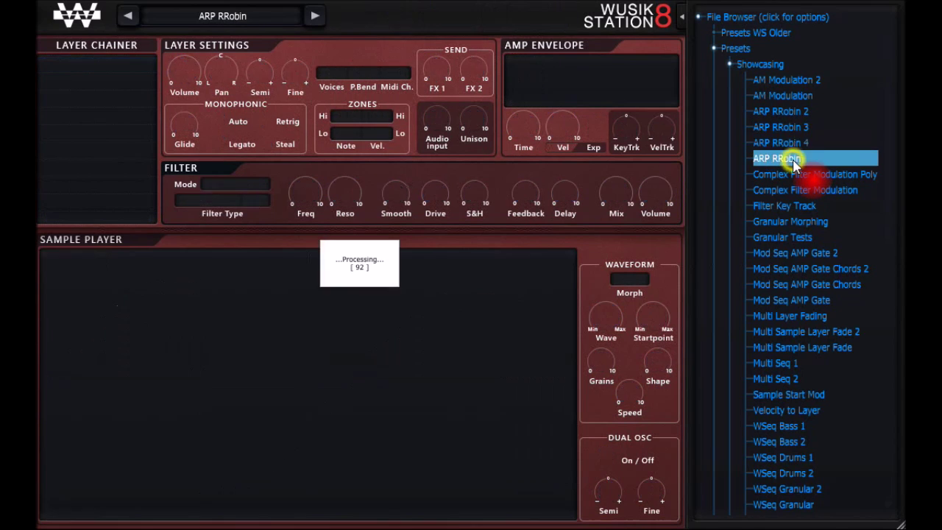
Step: Load the Multi Seq 1 preset from further down the Showcasing list
scroll(799, 166, down, 10)
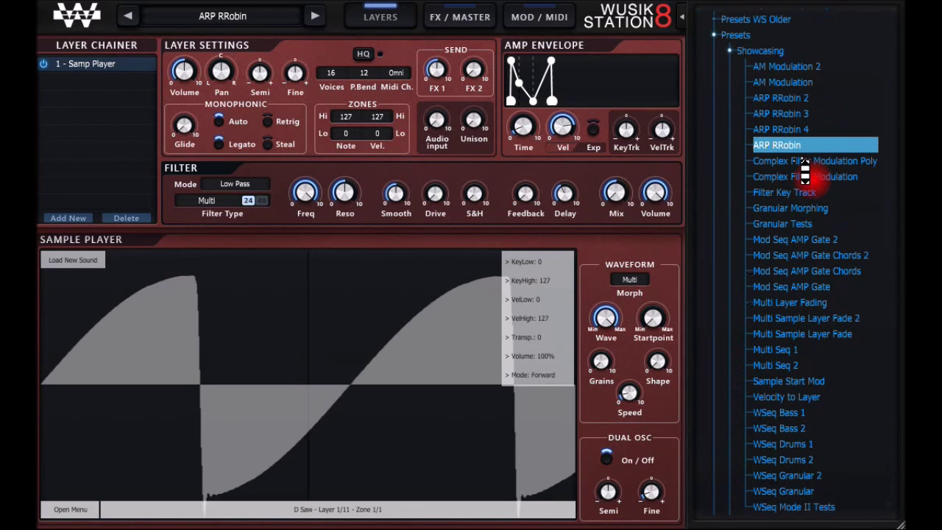
scroll(791, 156, down, 2)
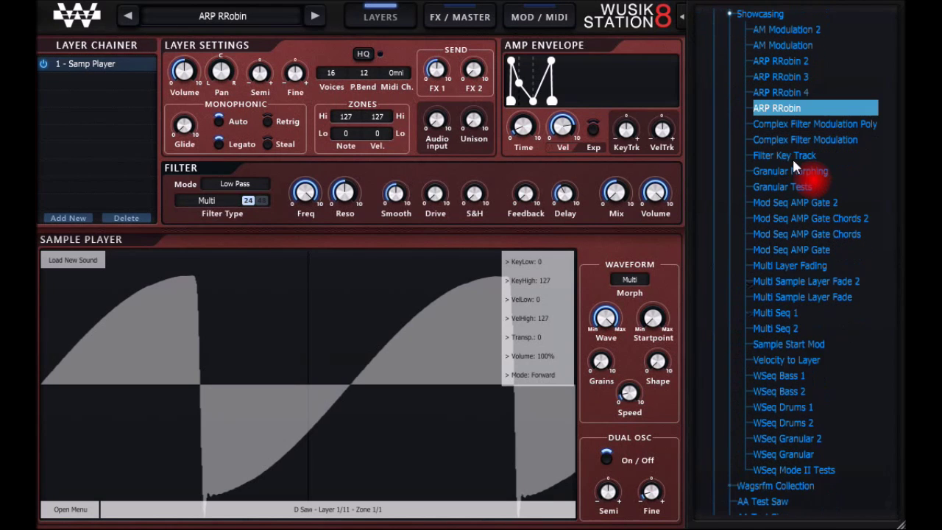
click(791, 315)
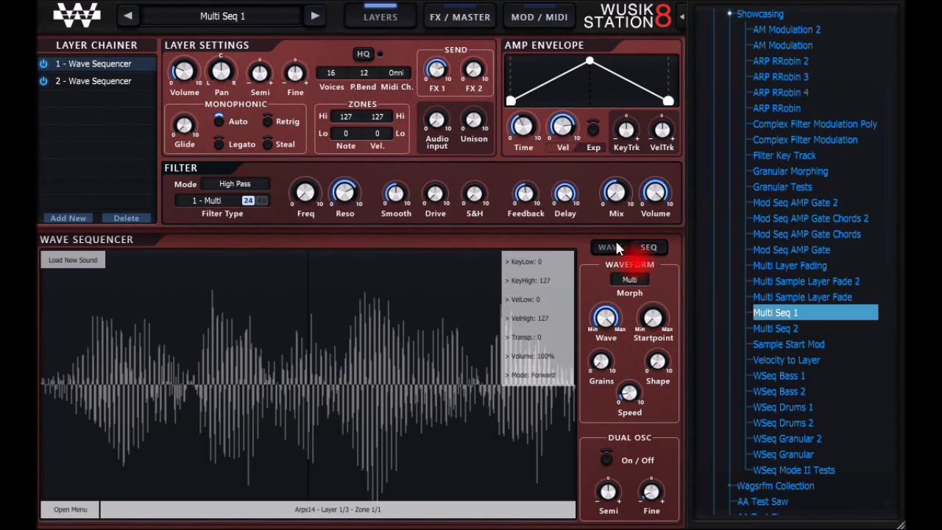
Step: View the SEQ step grid, return to WAVE, and open Edit Zones, dismissing the warning
click(648, 248)
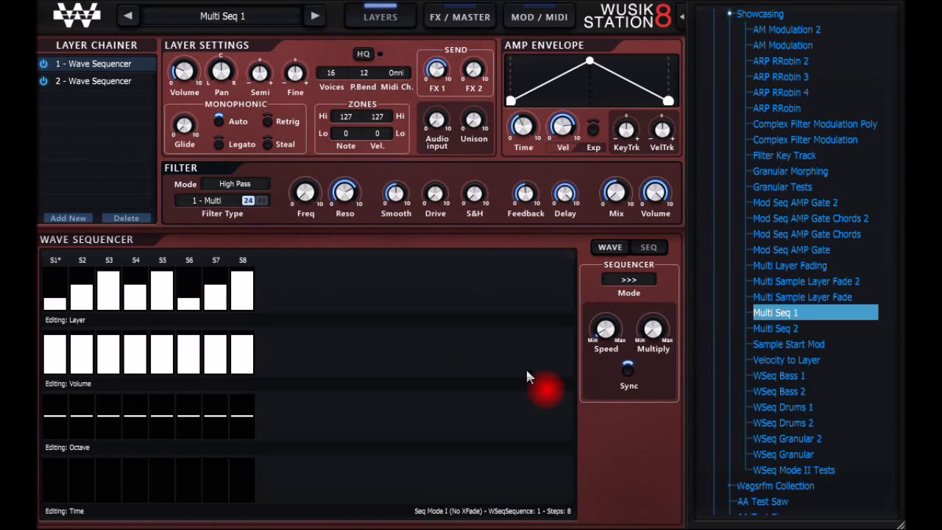
click(611, 250)
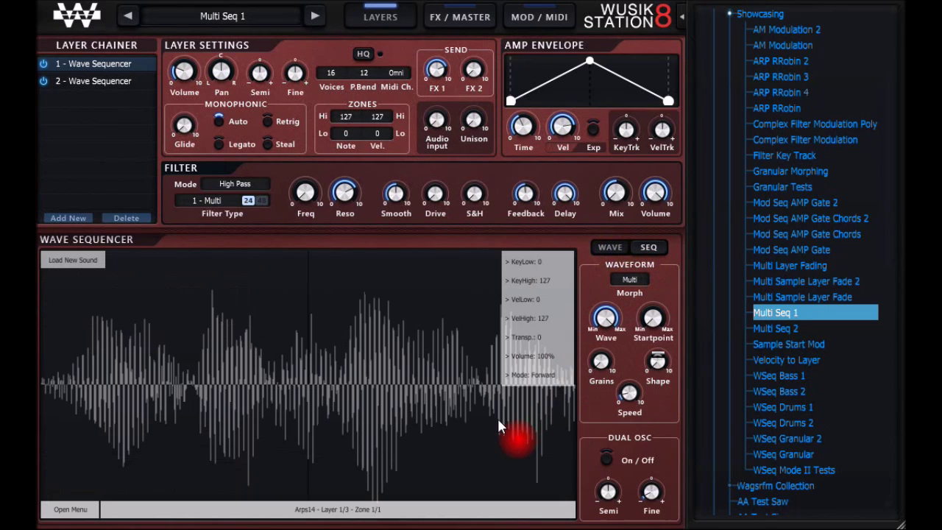
right_click(362, 340)
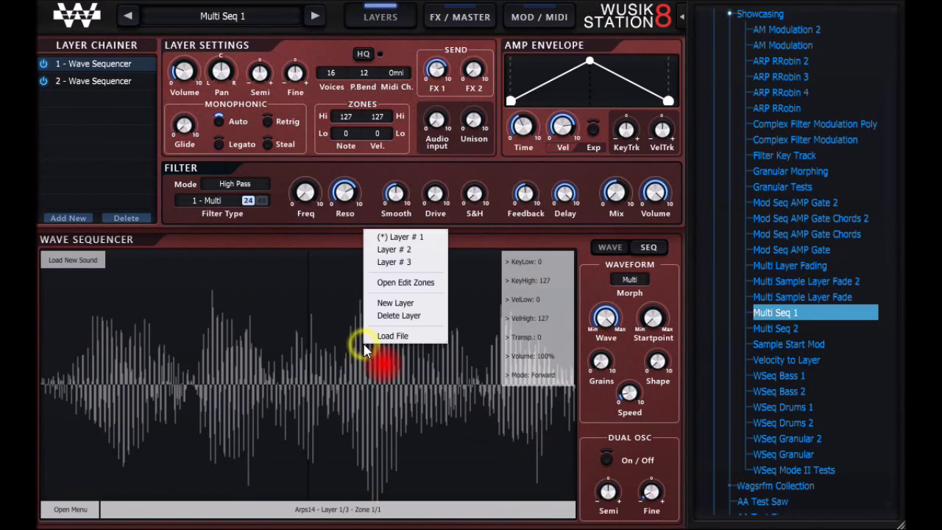
click(413, 281)
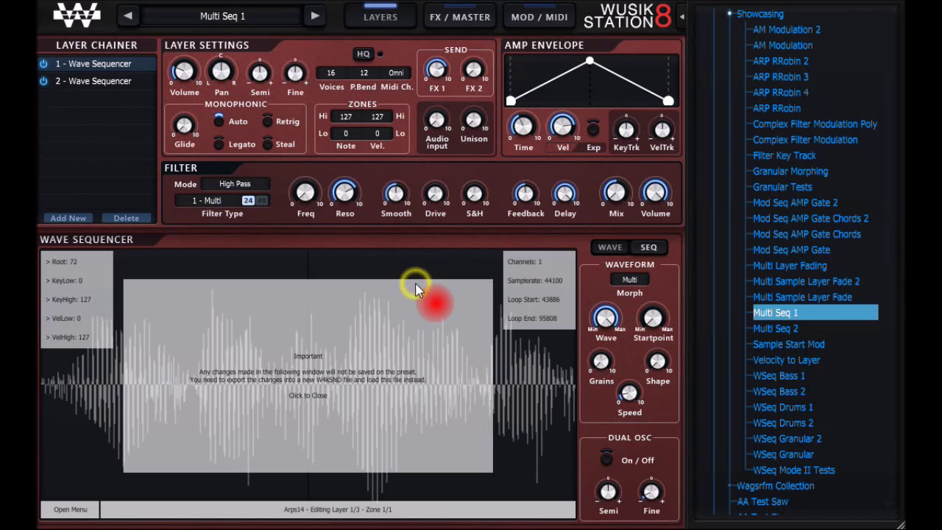
click(306, 396)
Step: Close Edit Zones from the waveform's right-click menu
right_click(351, 316)
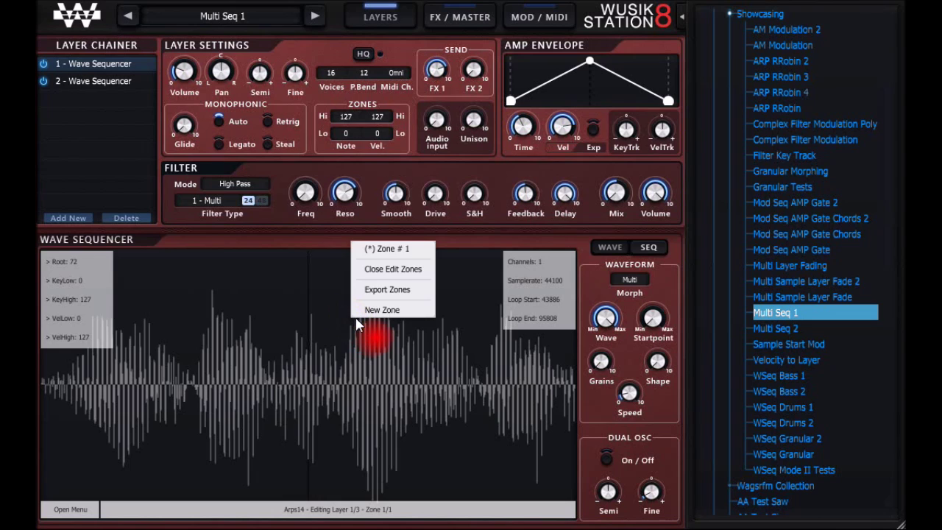
click(396, 269)
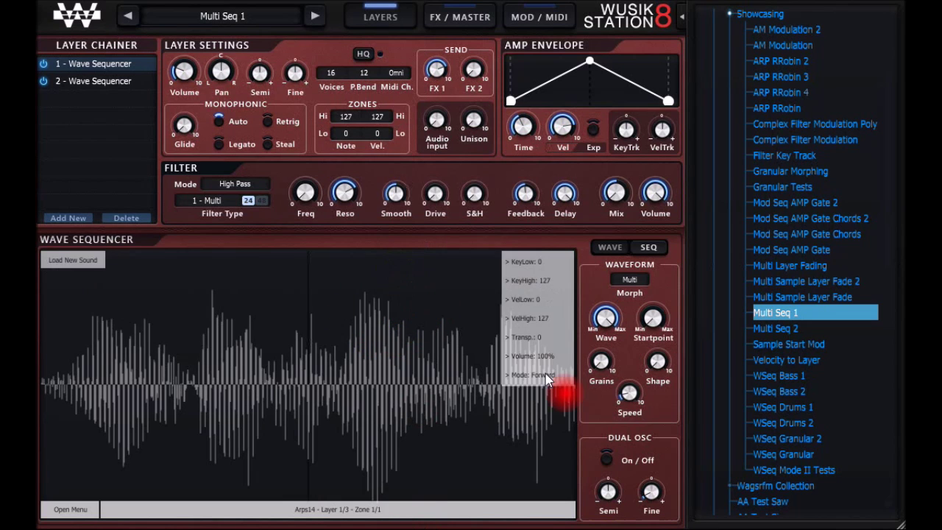
scroll(838, 144, up, 2)
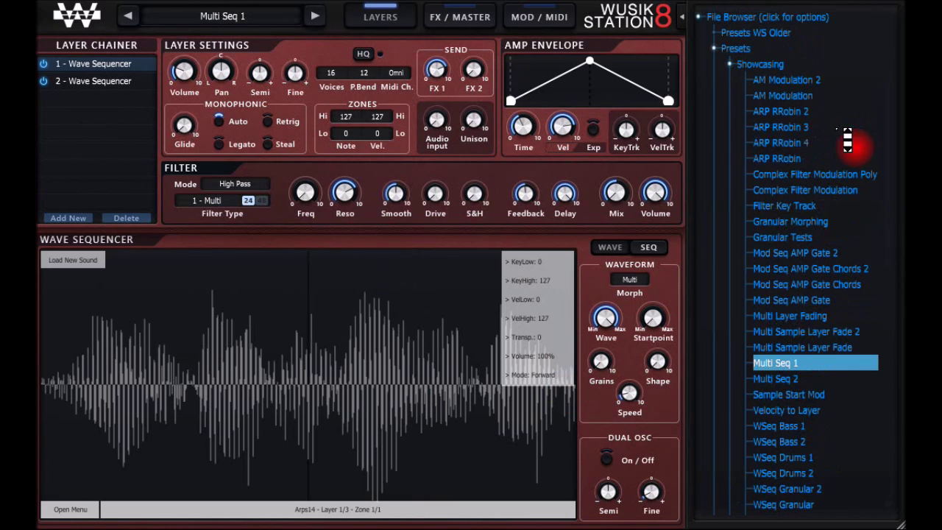
Step: Load AM Modulation 2 from Showcasing, discarding Multi Seq 1's unsaved changes
click(774, 83)
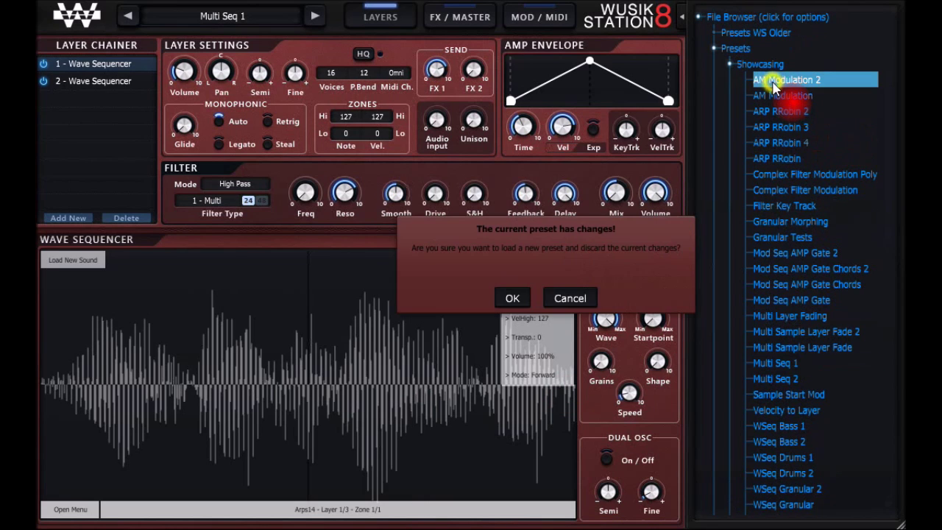
click(513, 298)
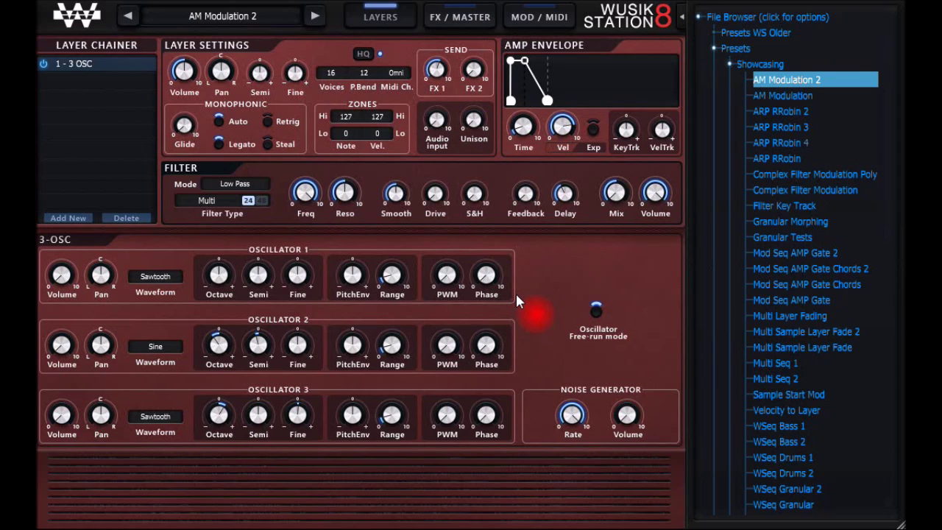
click(602, 251)
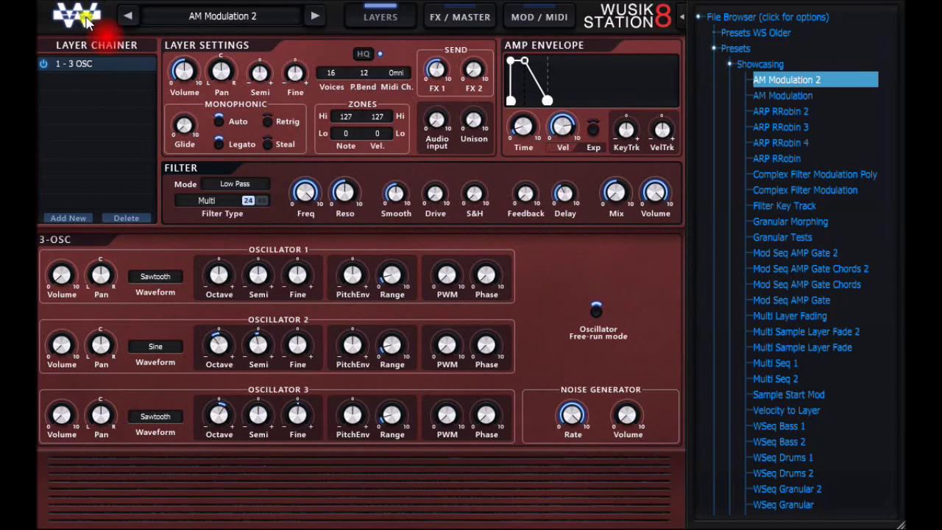
click(84, 21)
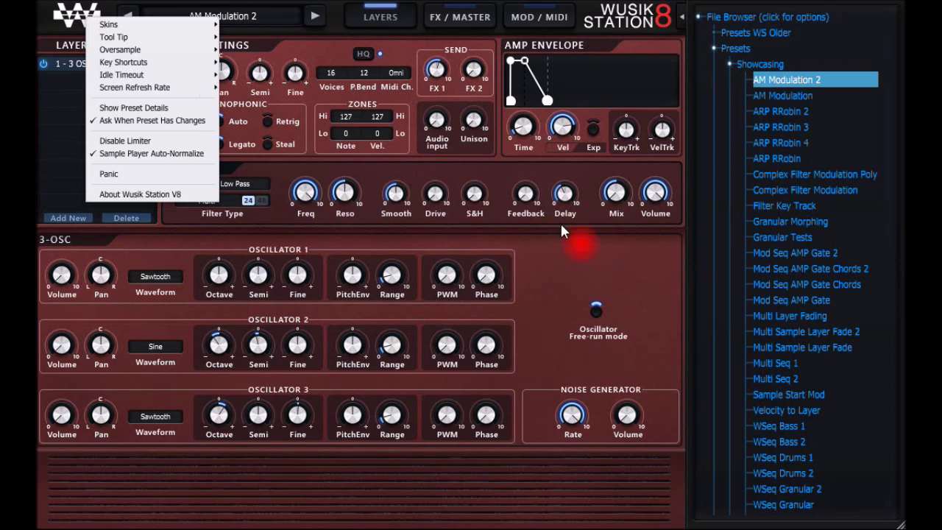
Step: Browse the Skins, Tool Tip, Oversample and Idle Timeout options, and toggle preset details
click(489, 178)
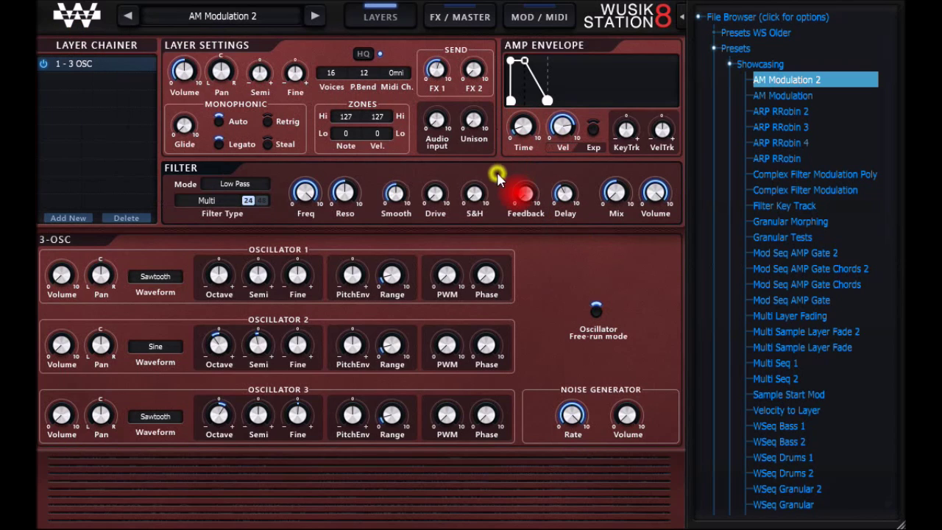
click(88, 19)
mouse_move(143, 26)
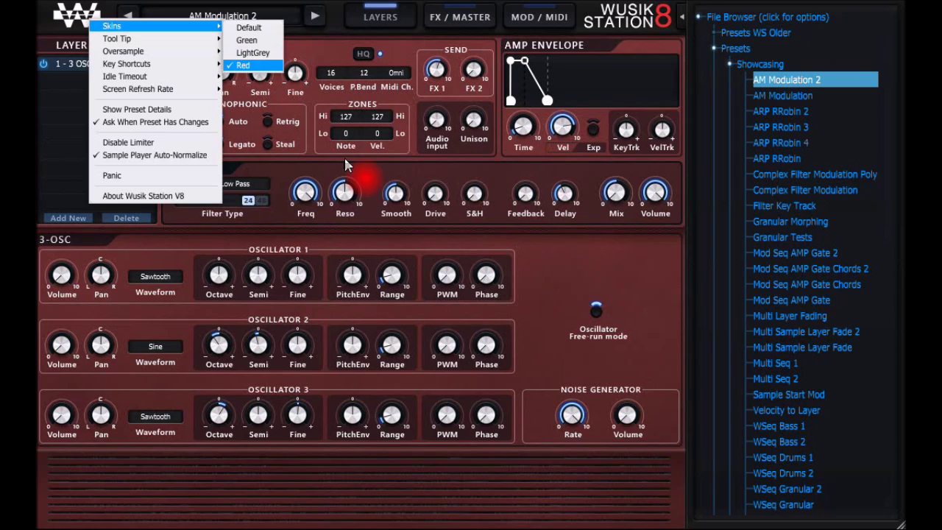
mouse_move(149, 43)
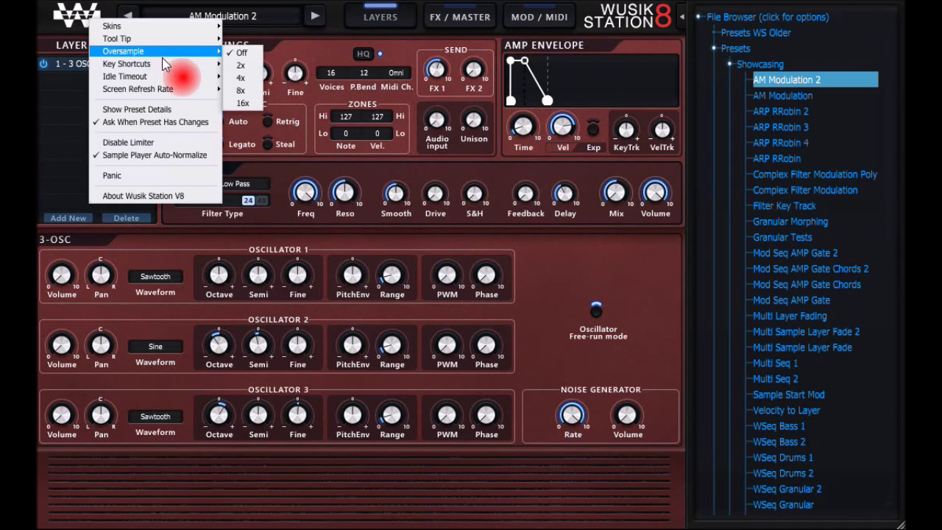
mouse_move(171, 66)
mouse_move(183, 81)
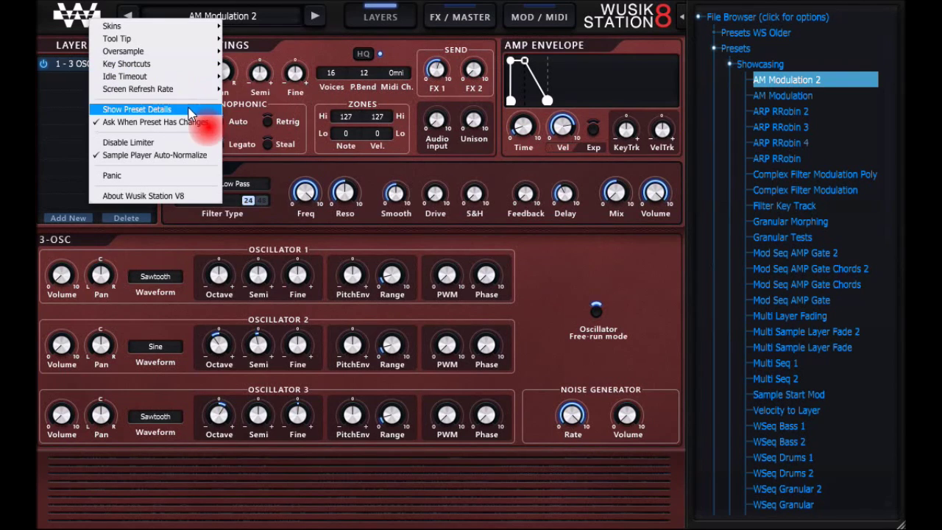
click(192, 110)
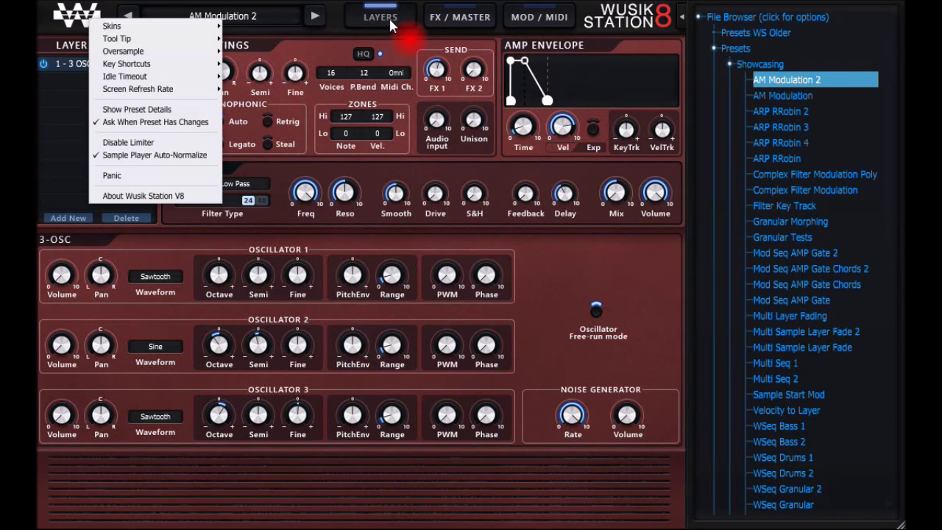
click(244, 18)
click(267, 22)
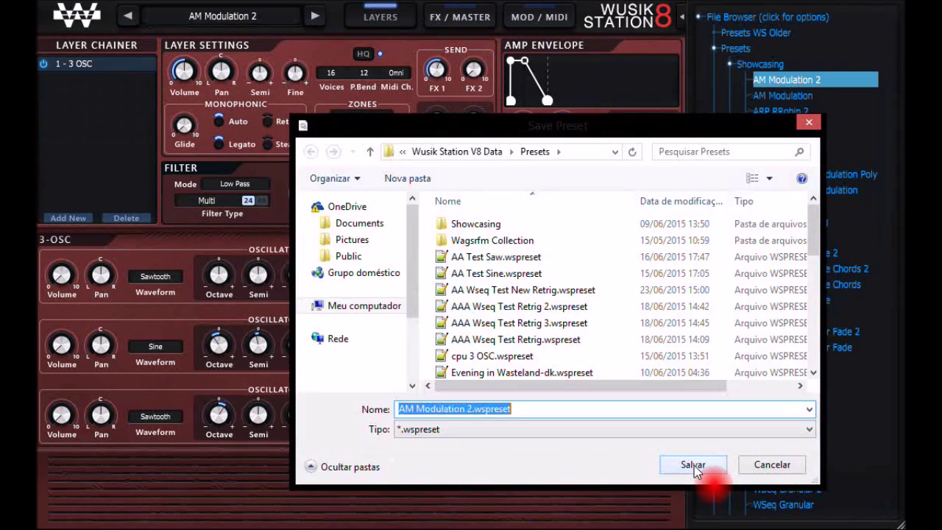
click(694, 465)
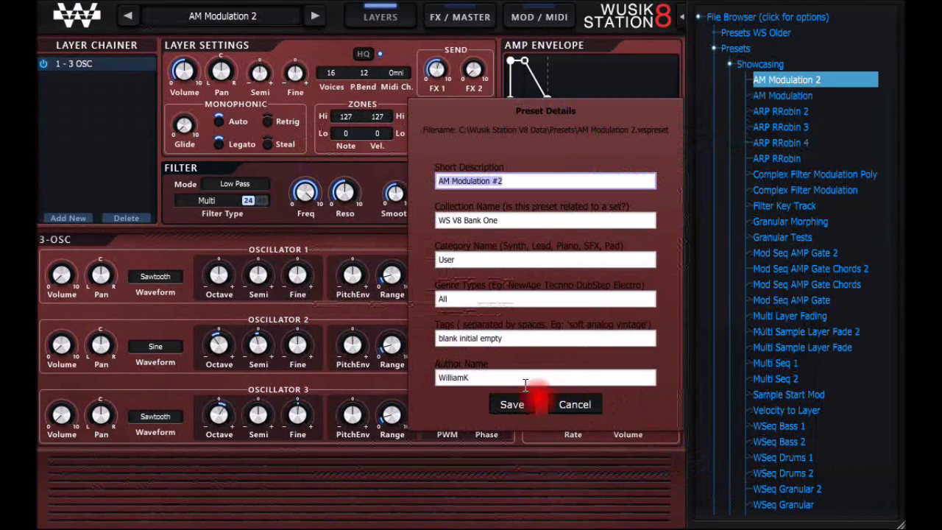
click(537, 183)
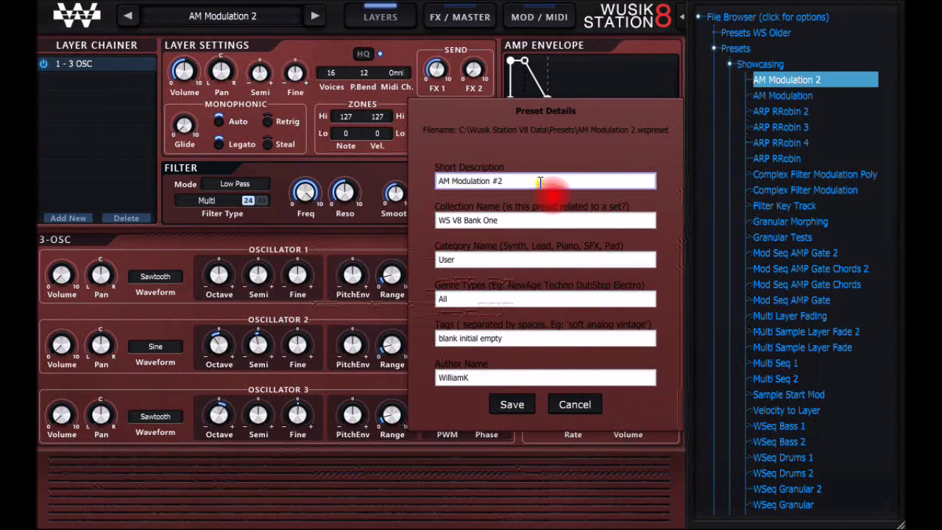
click(578, 406)
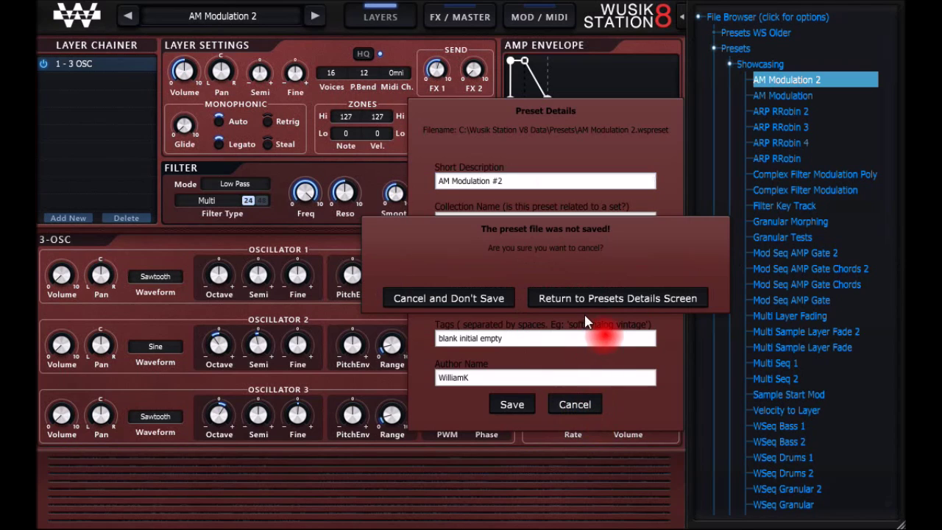
click(450, 299)
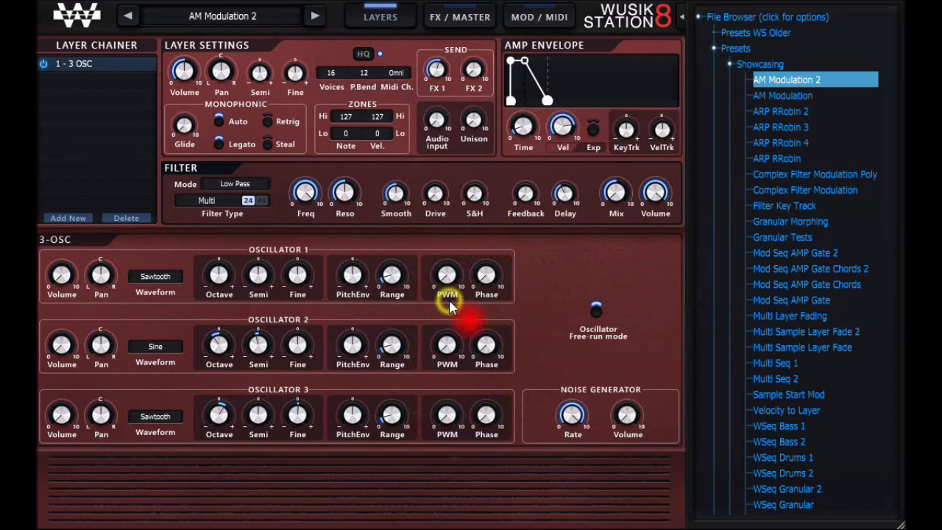
Step: Check AM Modulation 2's preset options and main settings, then show the FX / Master page
right_click(790, 86)
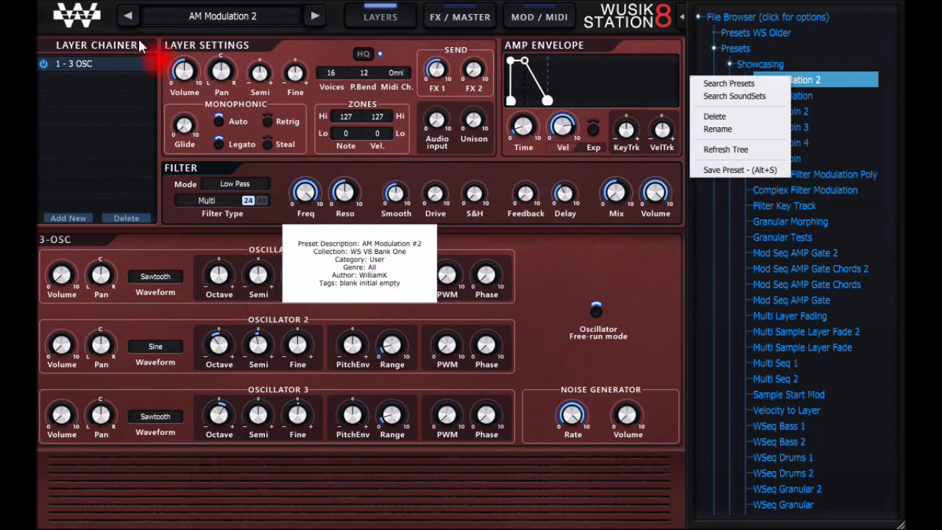
click(87, 21)
click(163, 110)
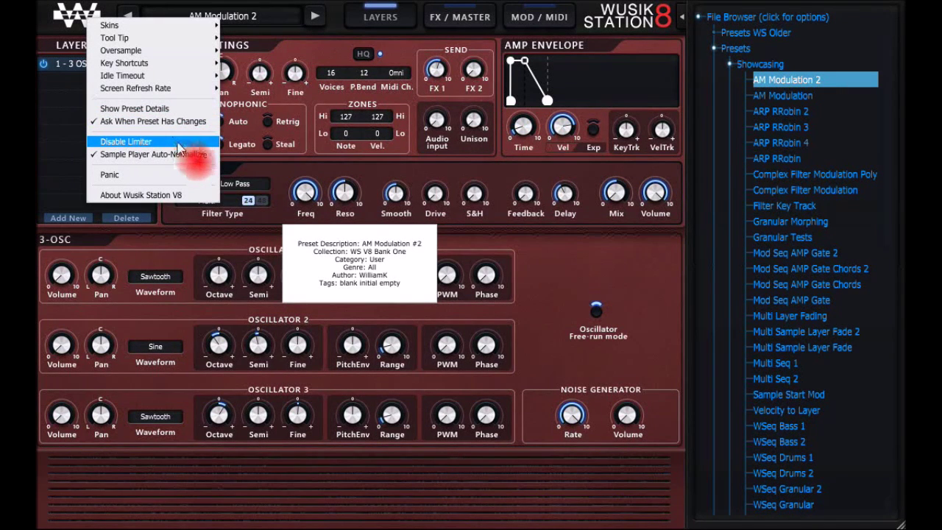
click(402, 172)
click(471, 24)
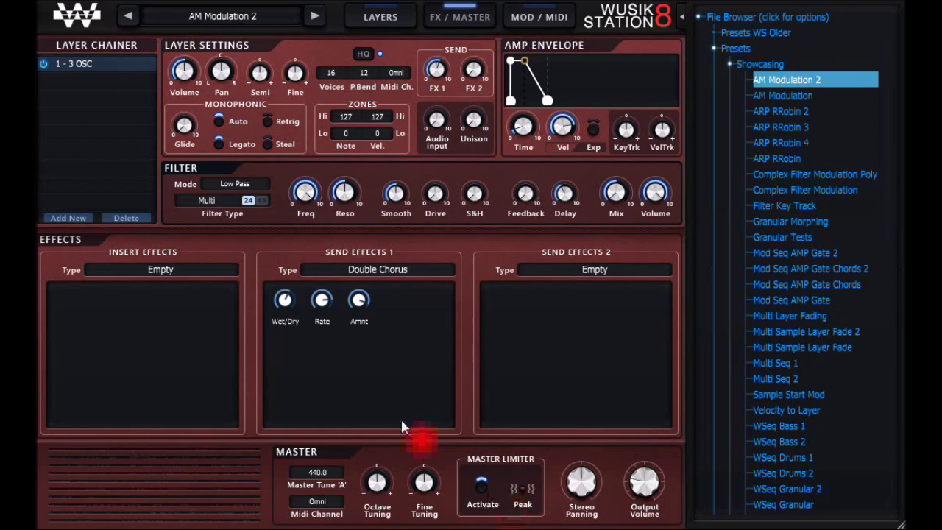
click(78, 27)
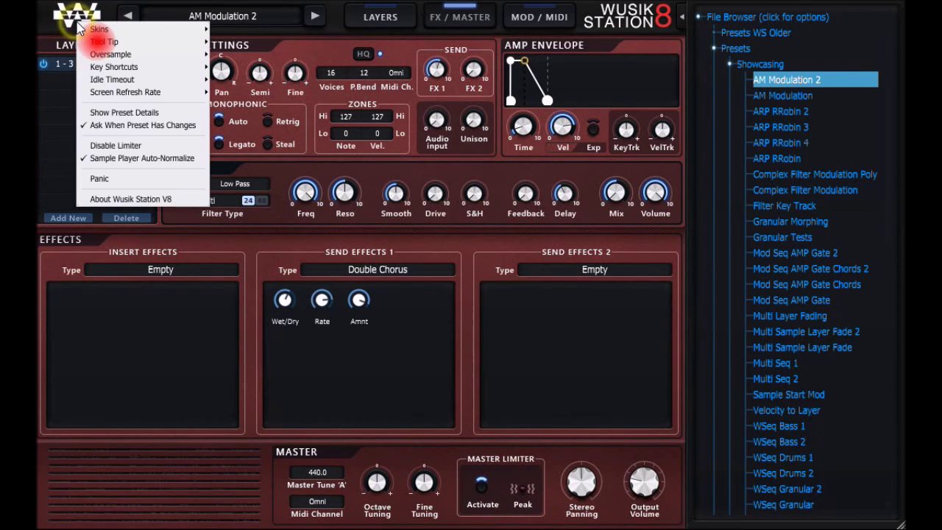
click(181, 160)
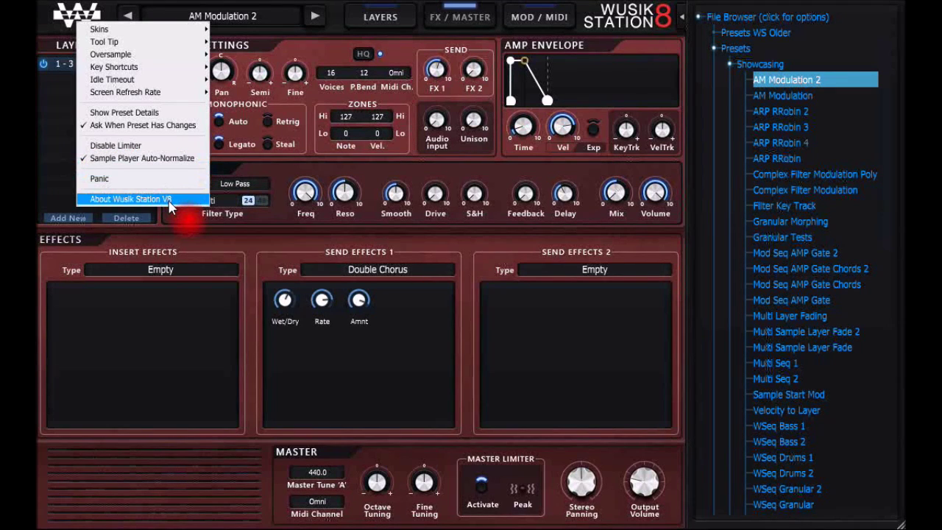
click(188, 205)
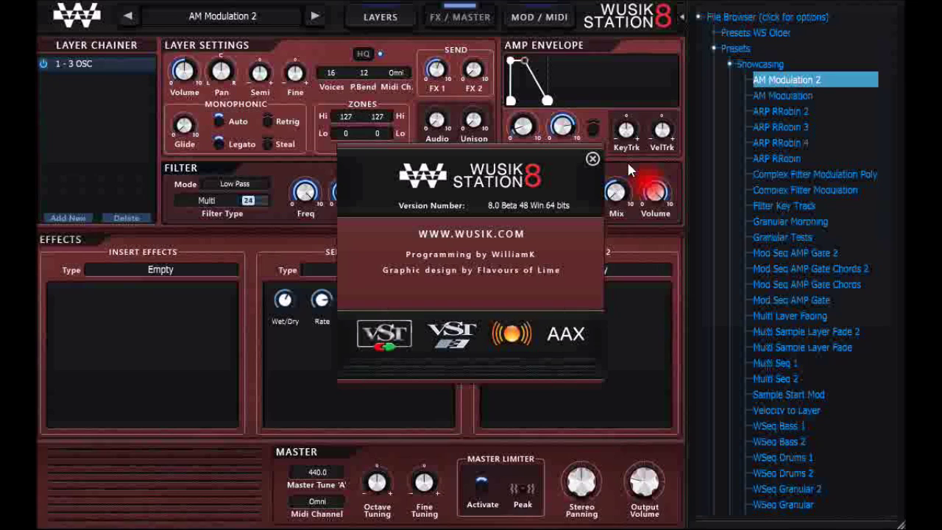
click(594, 159)
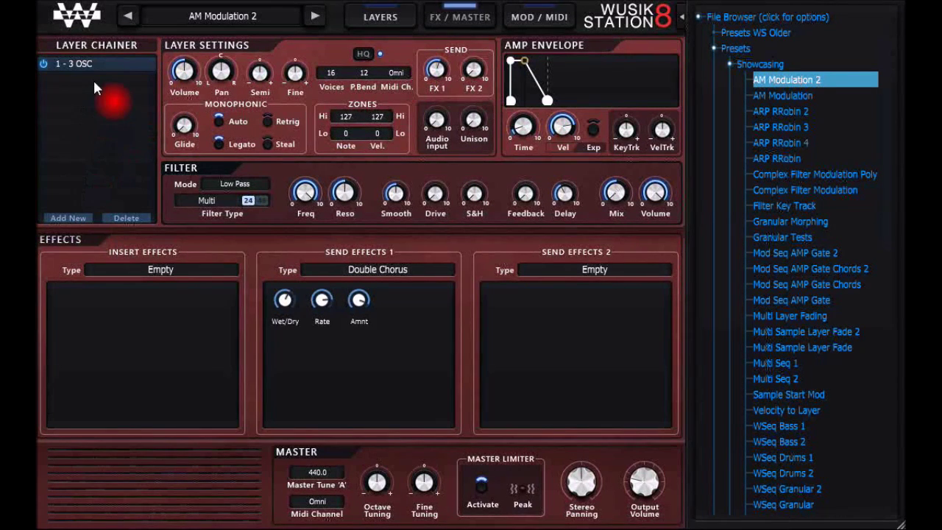
Step: List the addable layer types without adding one, and return to the Layers page
click(71, 218)
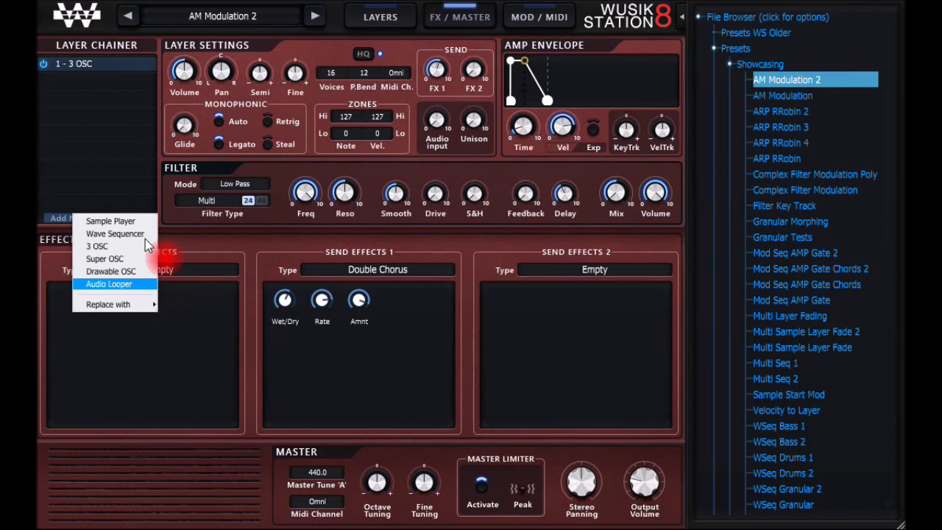
click(335, 48)
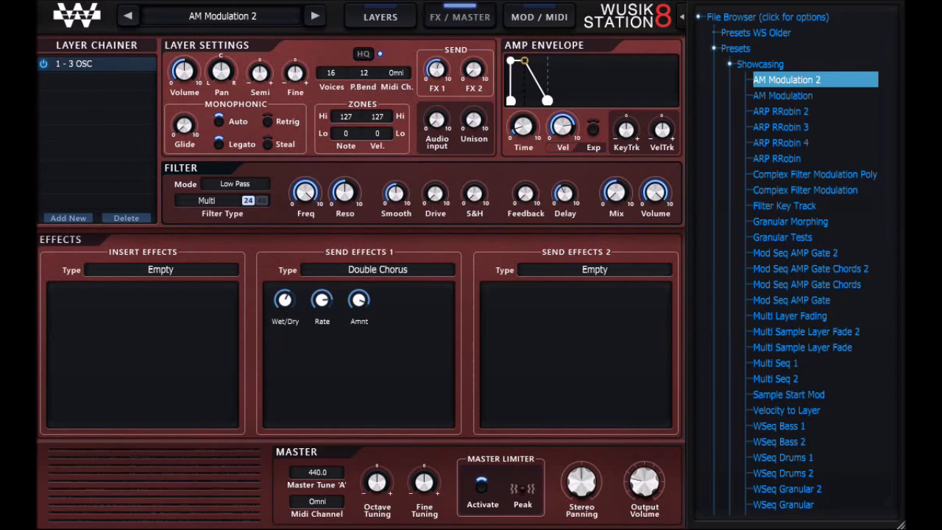
click(381, 20)
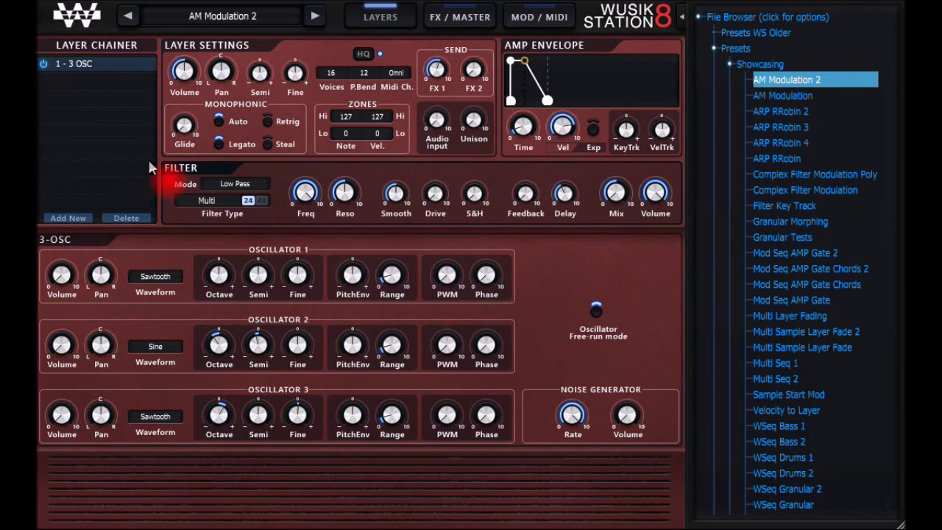
Step: Add a Drawable OSC layer to the layer chain
click(73, 219)
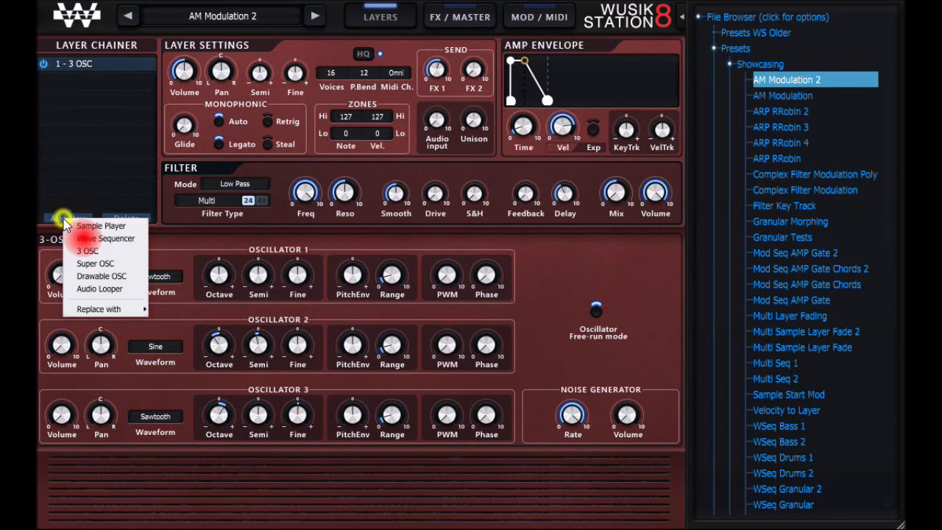
mouse_move(109, 315)
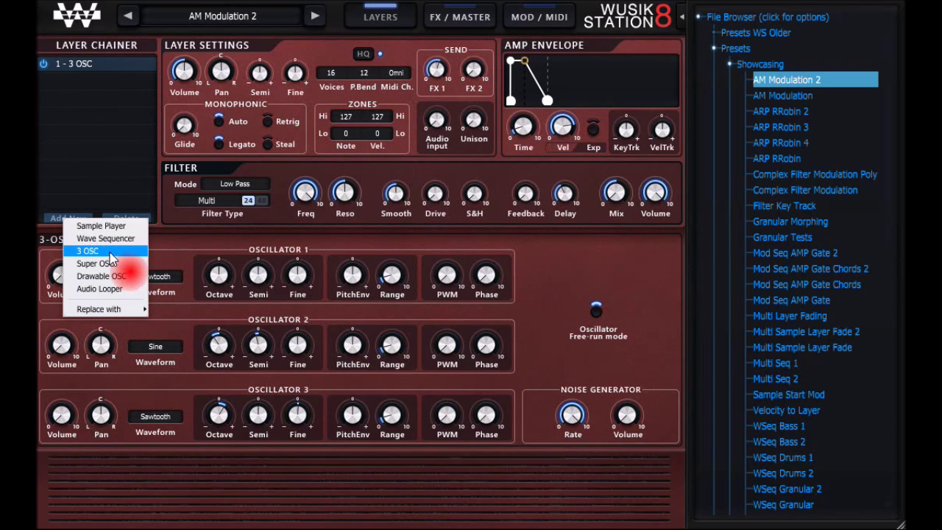
click(118, 276)
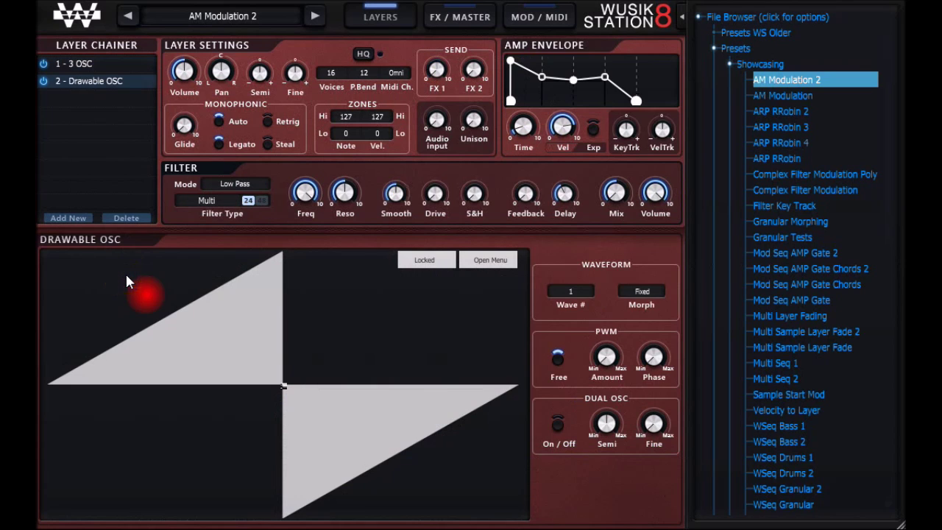
Step: Unlock the Drawable OSC waveform, redraw its middle freehand and apply Smooth Soft
click(428, 266)
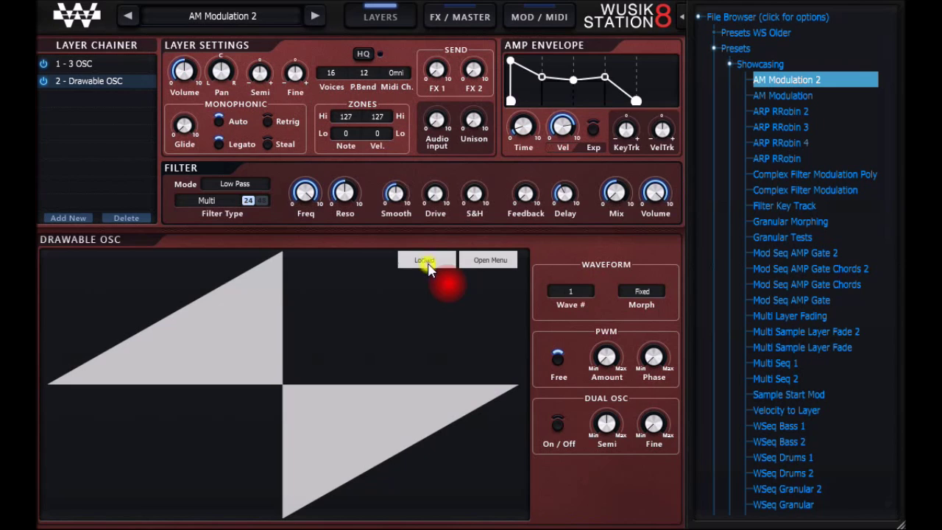
mouse_move(157, 383)
mouse_down()
mouse_move(225, 340)
mouse_move(255, 368)
mouse_move(302, 333)
mouse_move(323, 388)
mouse_move(378, 404)
mouse_move(413, 388)
mouse_up()
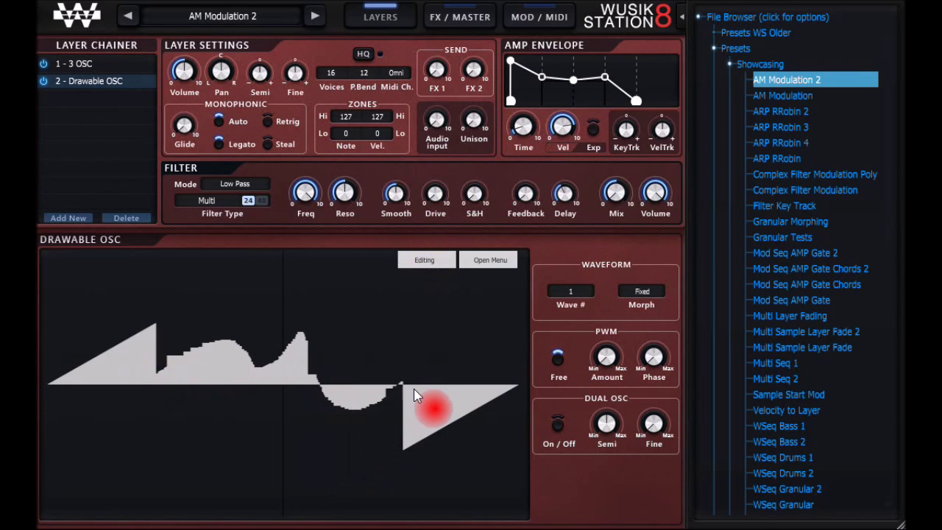
click(498, 262)
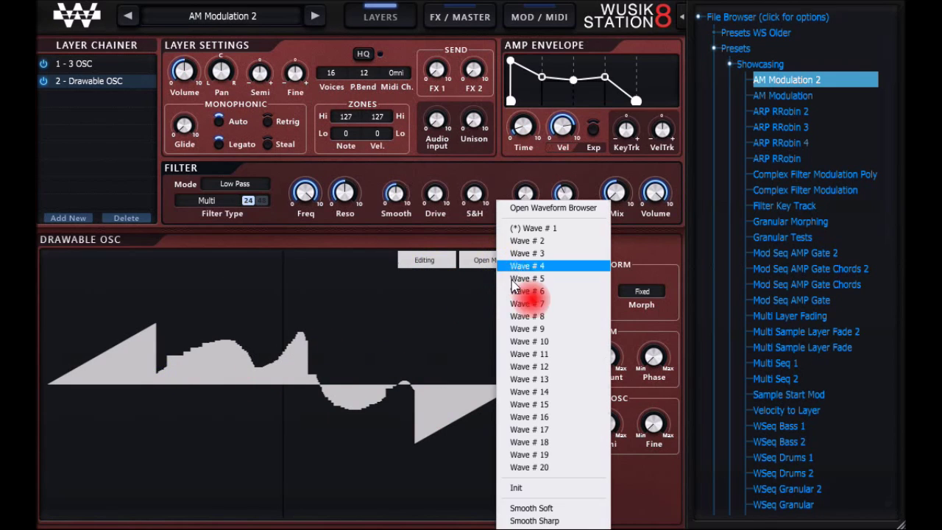
click(563, 509)
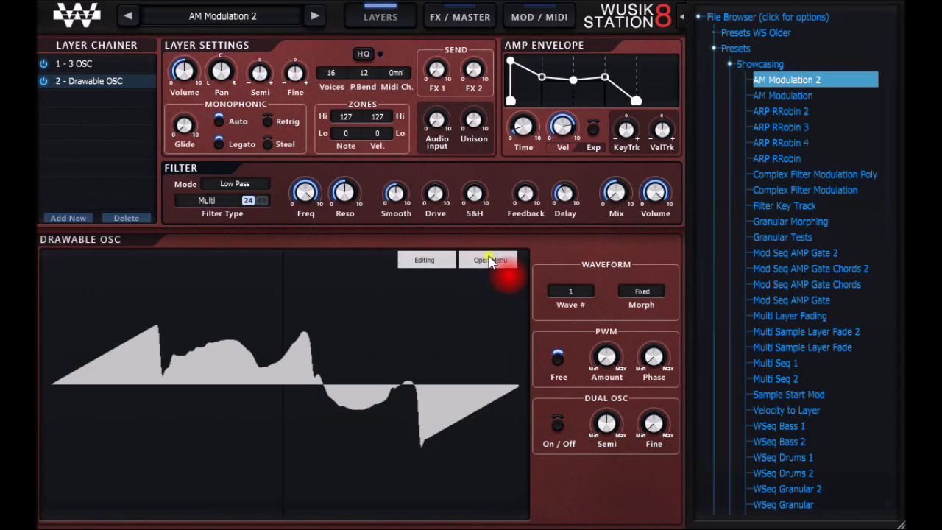
click(499, 261)
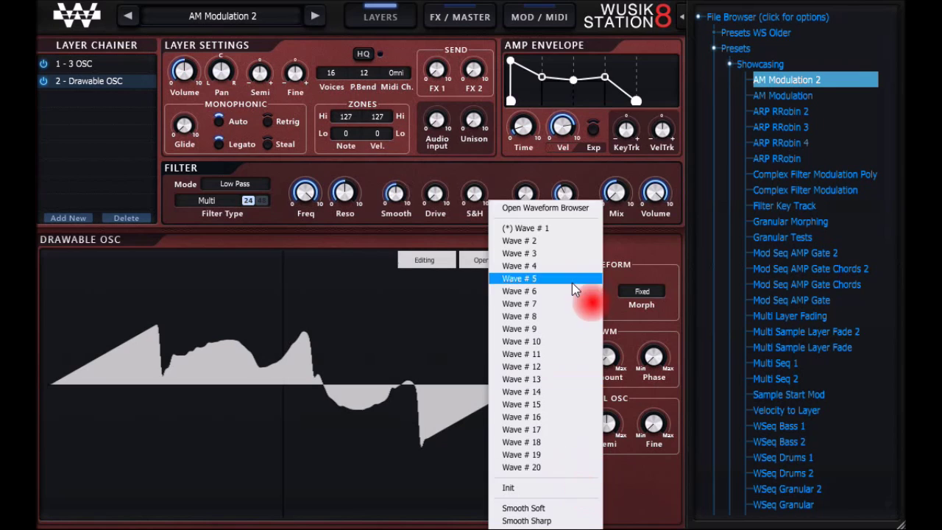
click(533, 171)
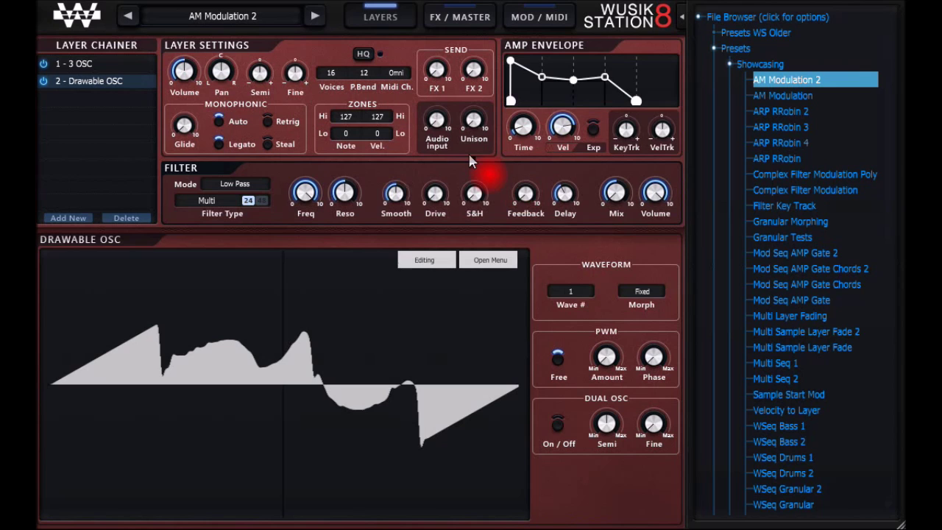
click(94, 65)
Step: Open the AdventureKid AKWF_0001 waveform folder under SoundSets for the Drawable OSC layer
click(95, 80)
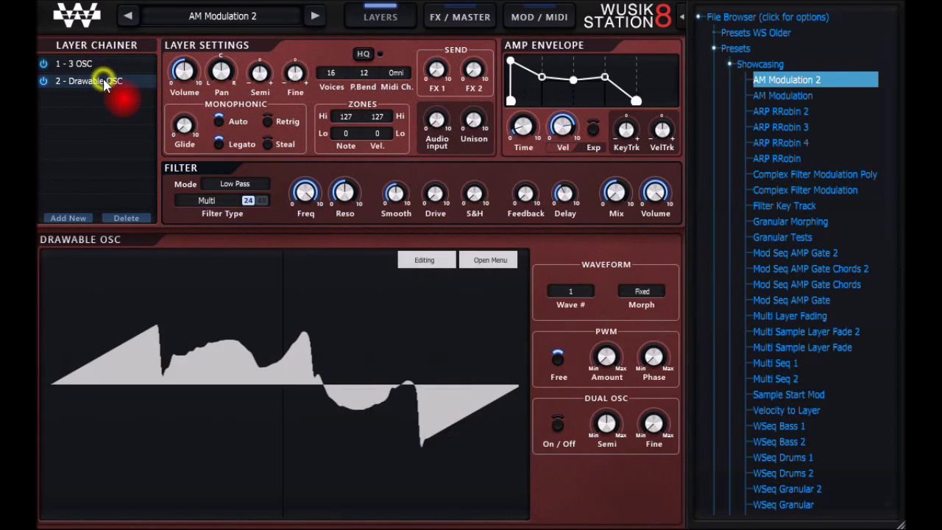
click(752, 49)
click(758, 79)
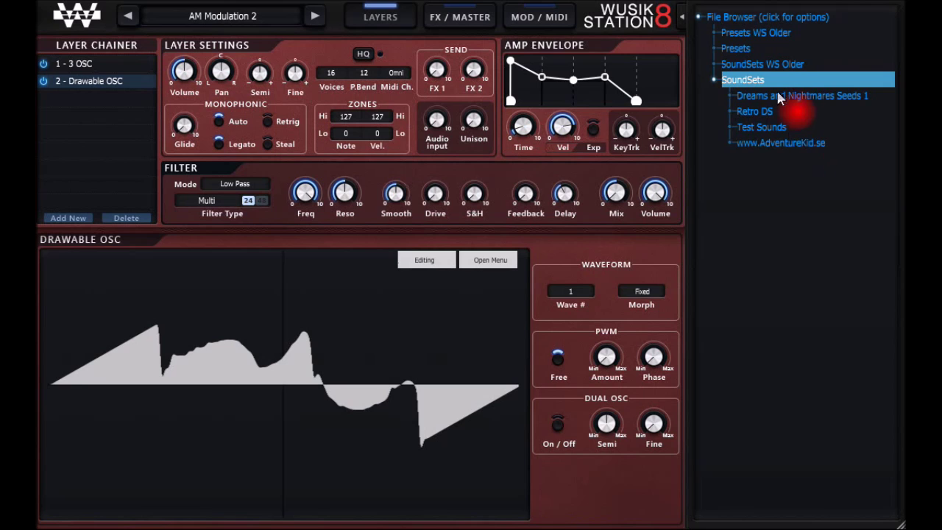
click(779, 143)
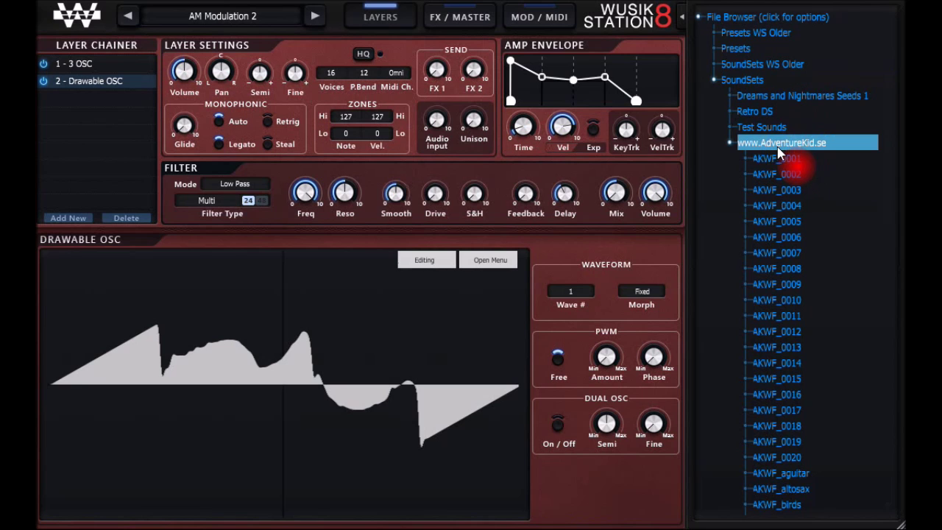
click(781, 158)
Step: Audition waveforms AKWF_0002, 0003, 0005, 0010, 0014, 0018 and 0021 on the Drawable OSC
click(801, 186)
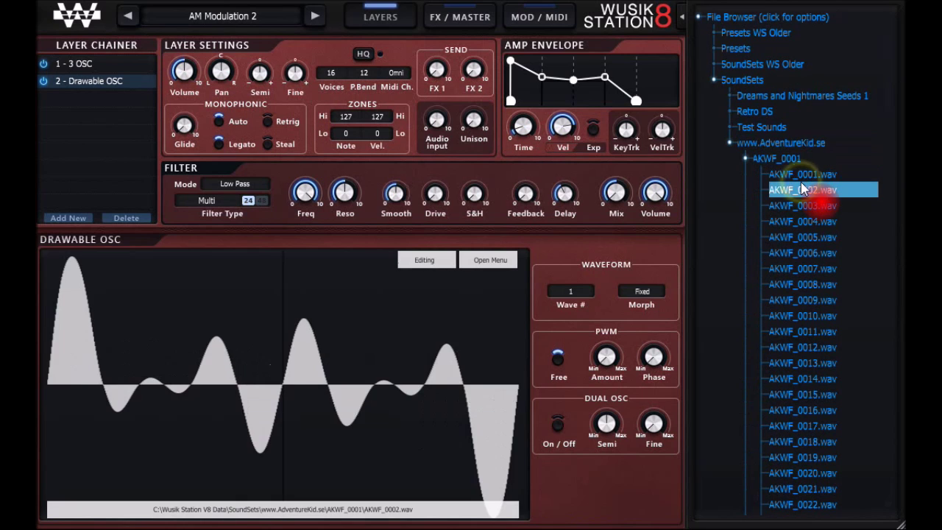
click(804, 206)
click(804, 237)
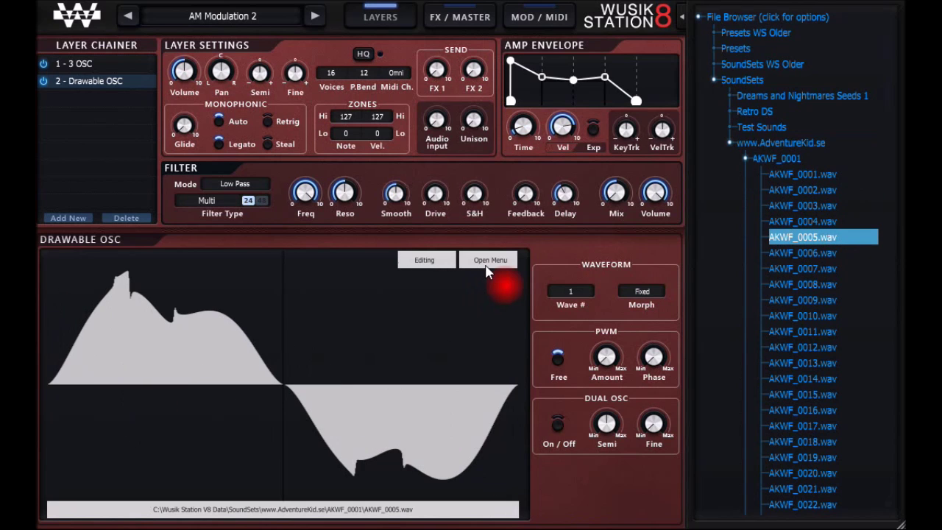
click(490, 261)
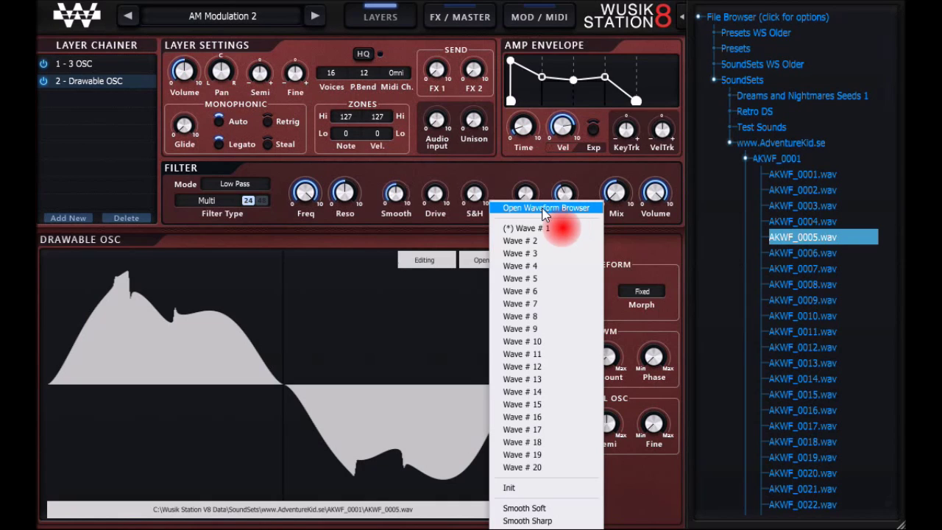
click(455, 170)
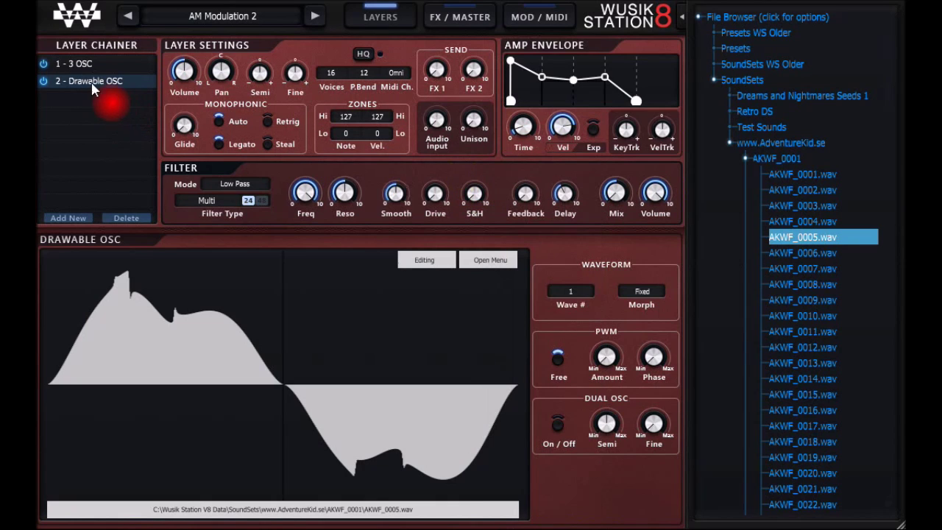
click(781, 316)
click(806, 378)
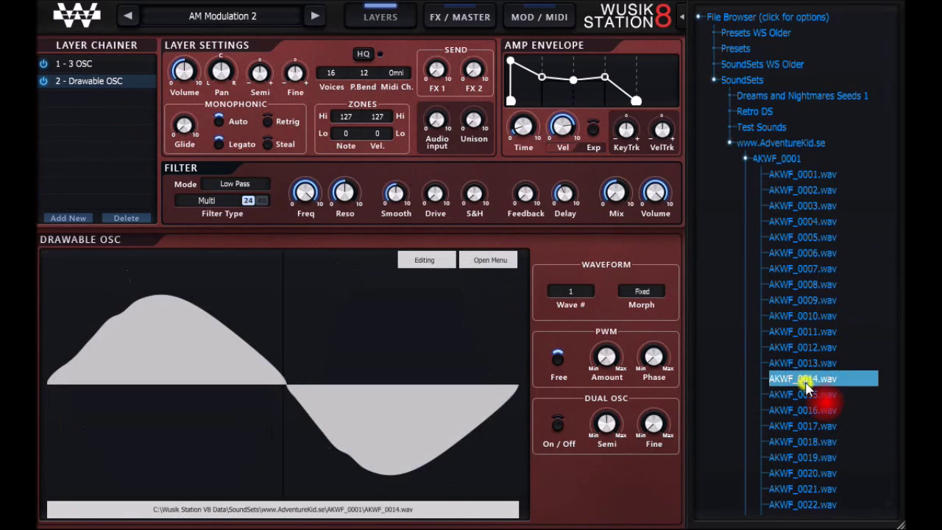
click(800, 442)
click(801, 487)
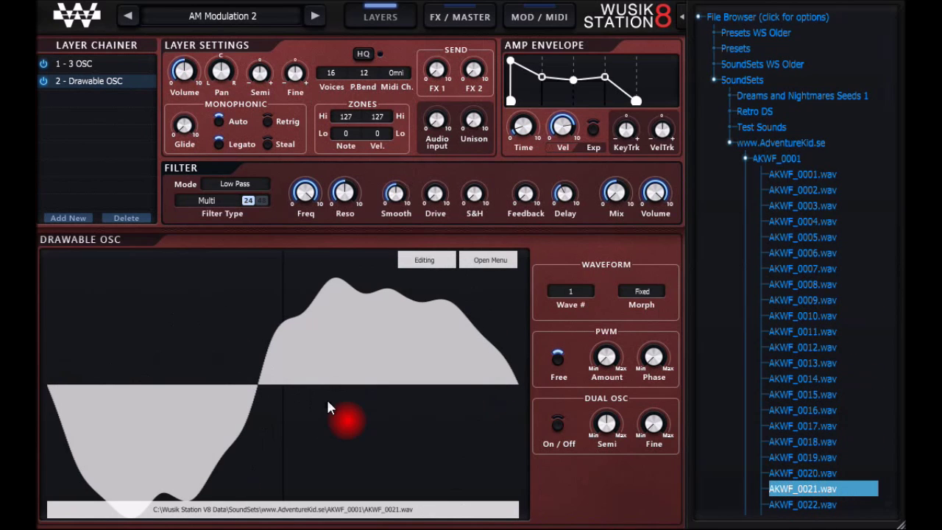
Step: Switch off the 3 OSC layer and retry waveforms, settling on AKWF_0012
click(43, 63)
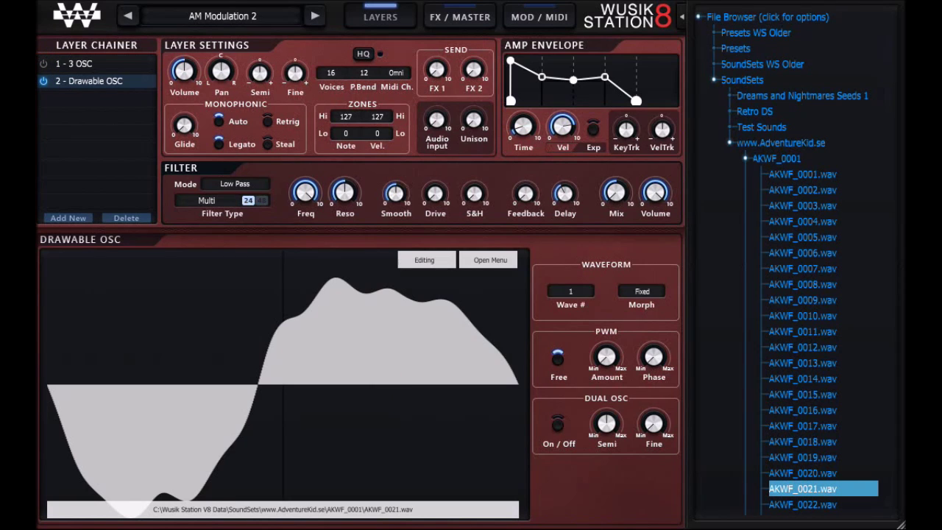
click(802, 237)
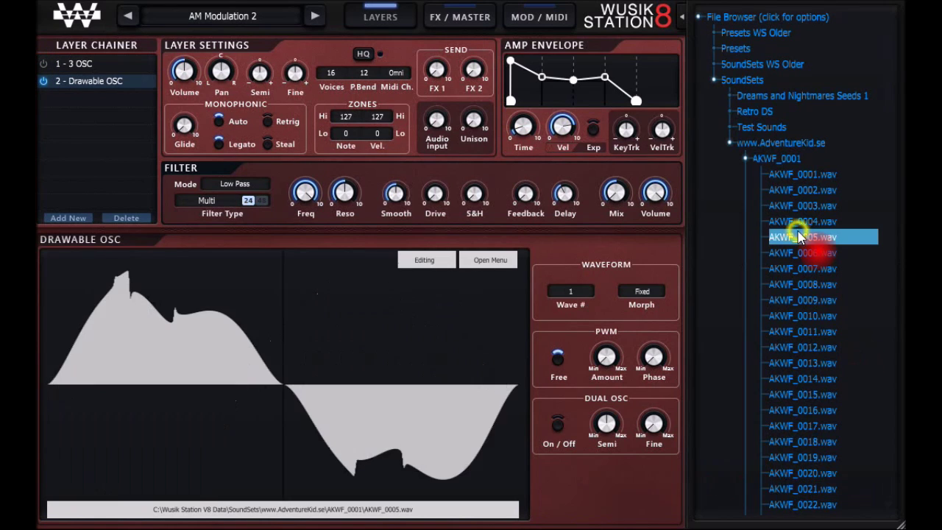
click(802, 206)
click(800, 190)
click(802, 347)
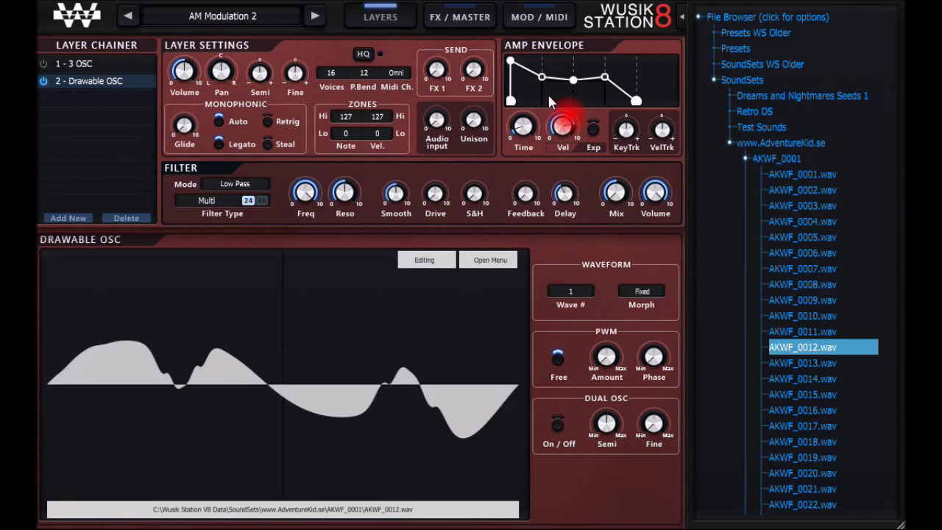
Step: Add a new node to the Amp Envelope and make it Sustain 2
mouse_move(546, 86)
mouse_move(608, 85)
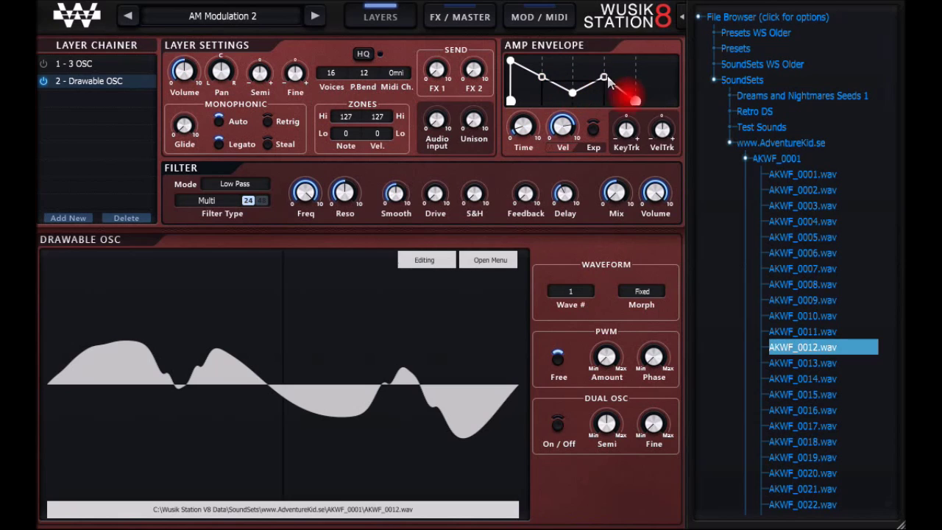
right_click(587, 90)
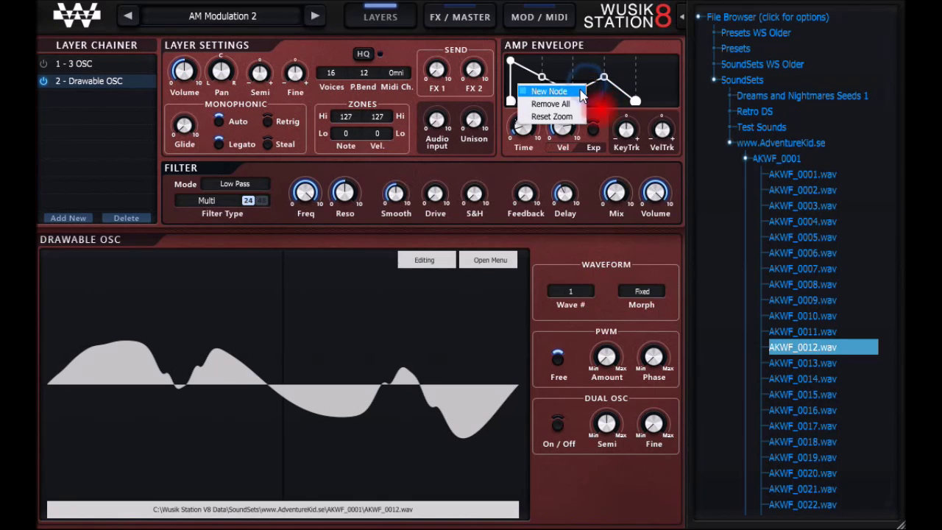
click(578, 93)
right_click(643, 76)
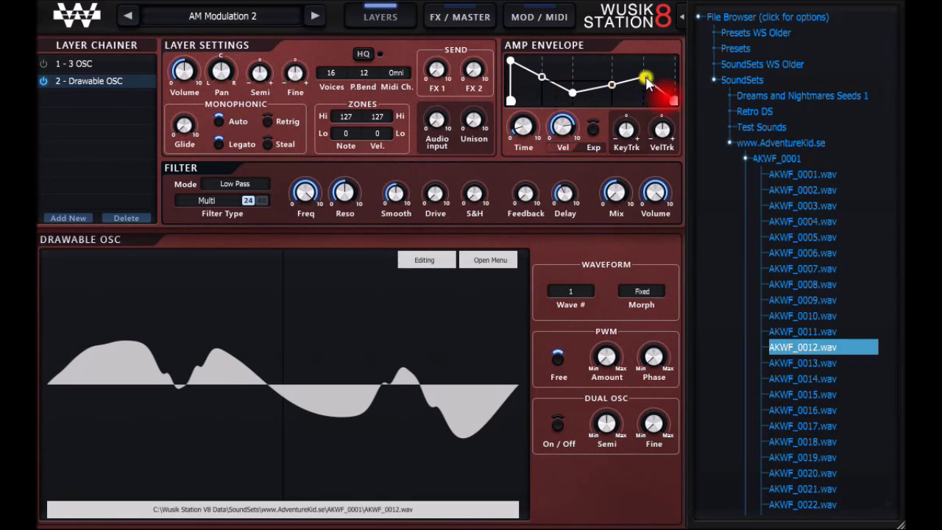
click(611, 111)
Step: Raise the new node to a full-level peak and lower the earlier node to 0.42
drag(610, 103, 616, 84)
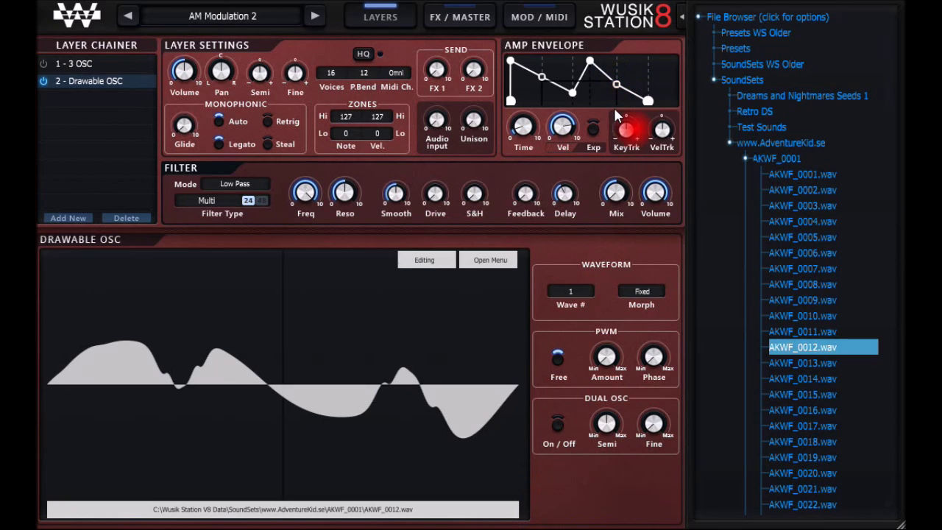
mouse_move(617, 87)
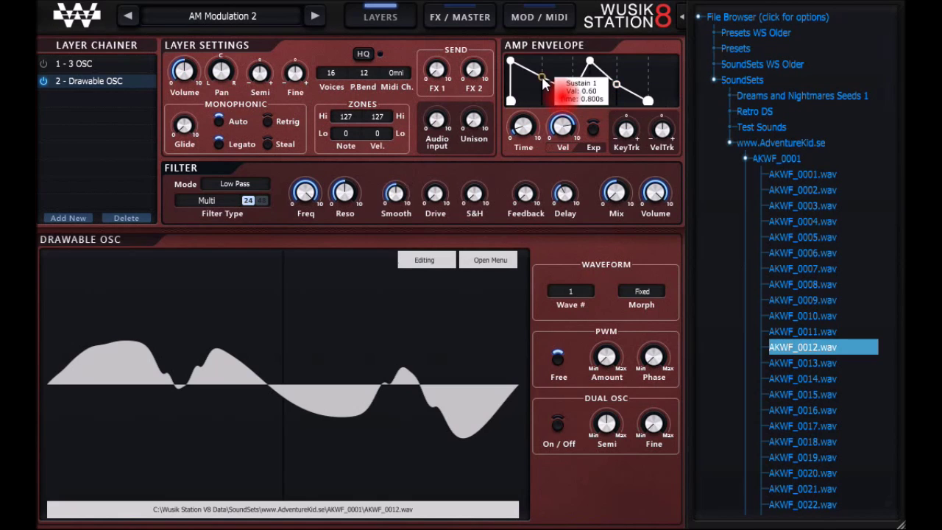
mouse_move(543, 83)
drag(544, 83, 545, 90)
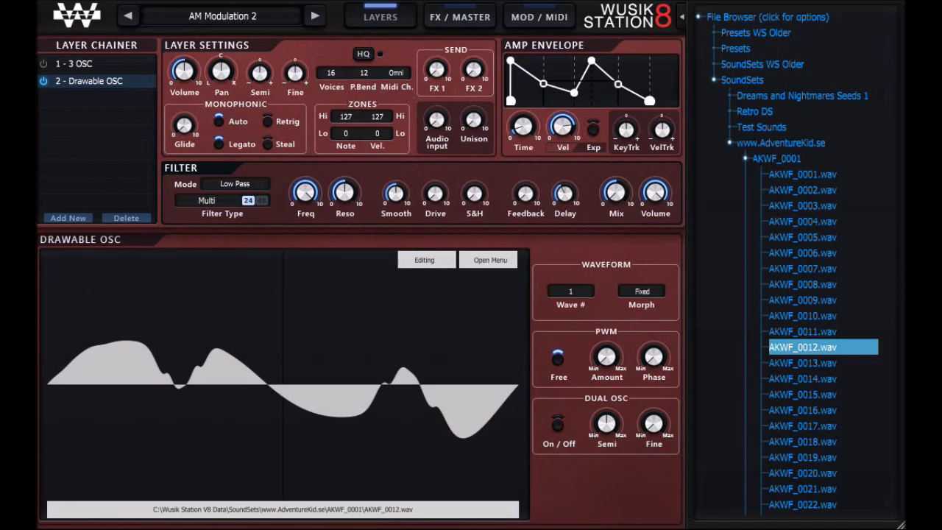
Step: Audition AKWF waveforms 0018, 0047 and 0049–0052 in the oscillator, ending on the AKWF_0050 sine
click(734, 515)
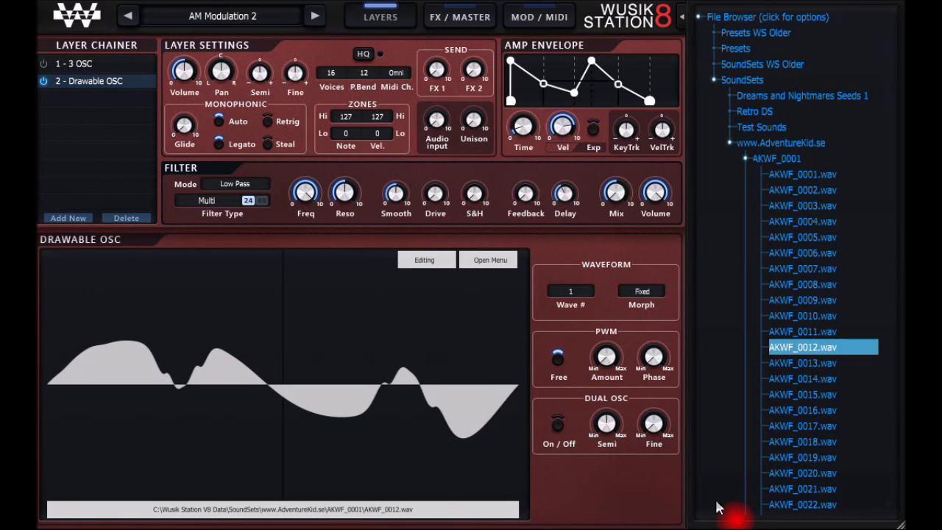
click(805, 441)
scroll(806, 438, down, 8)
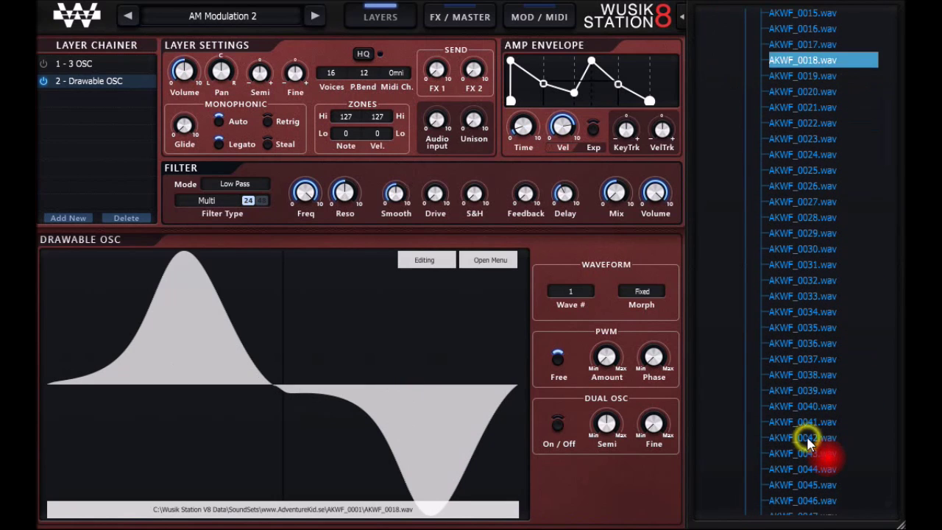
scroll(807, 436, down, 2)
click(806, 435)
key(Down)
key(Down)
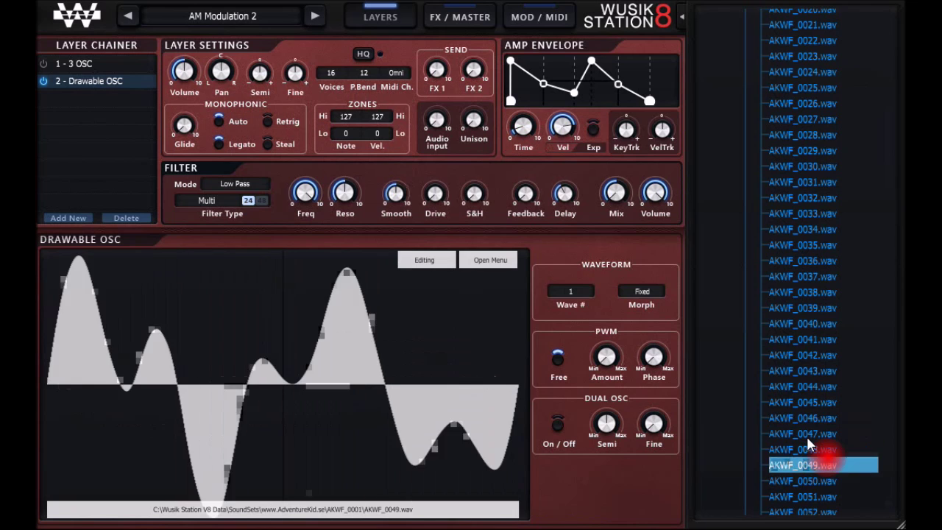
key(Down)
key(Down)
key(Down)
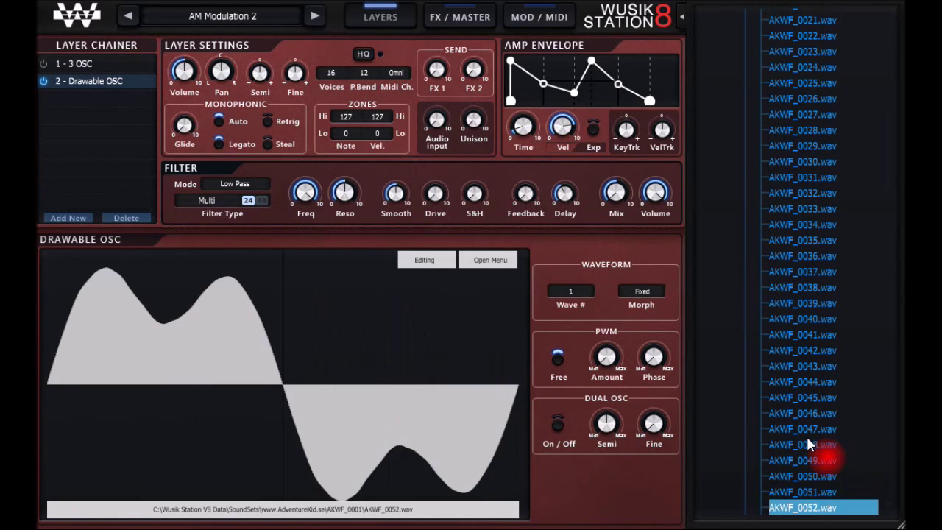
key(Up)
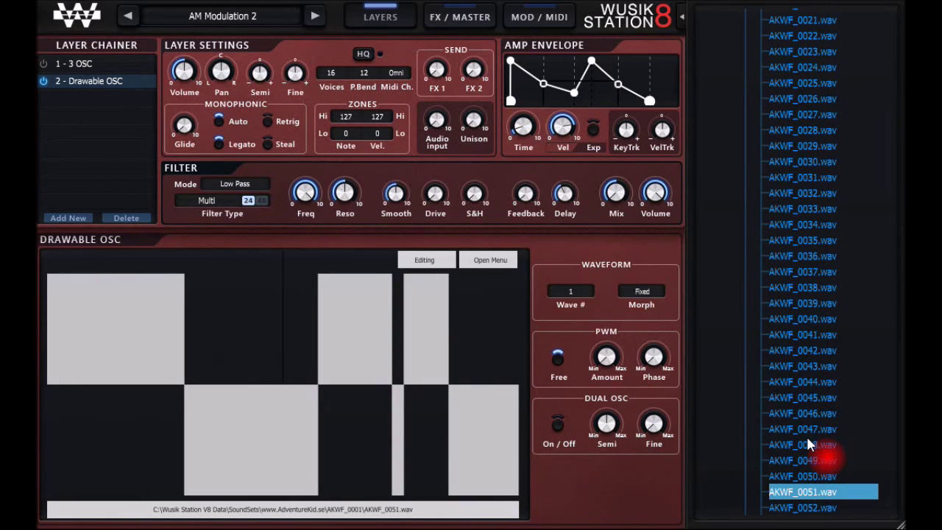
click(801, 476)
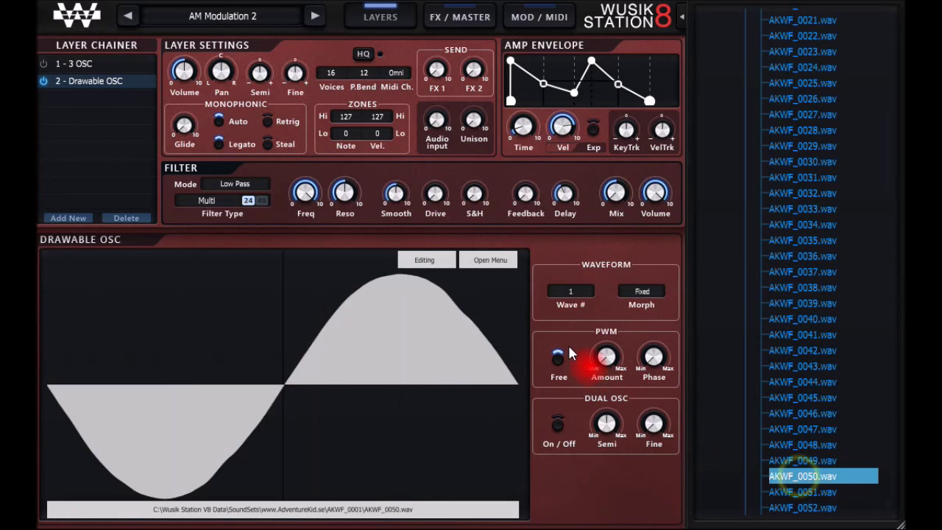
Step: Raise the PWM Amount and enable Dual OSC with Fine at 0.23
drag(606, 358, 606, 353)
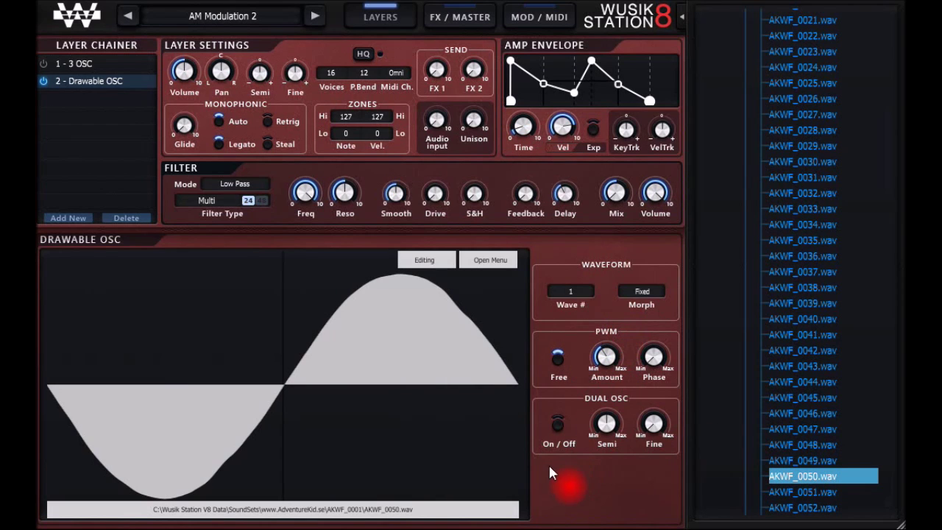
click(559, 430)
drag(652, 426, 656, 436)
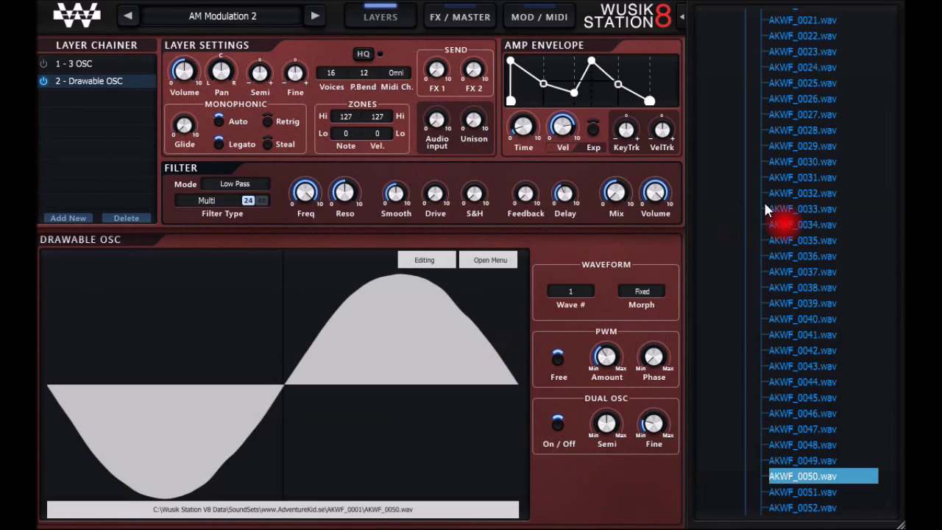
Step: Load AKWF_0035.wav and bring up the Layer Chainer's Add New layer list
click(802, 240)
click(804, 249)
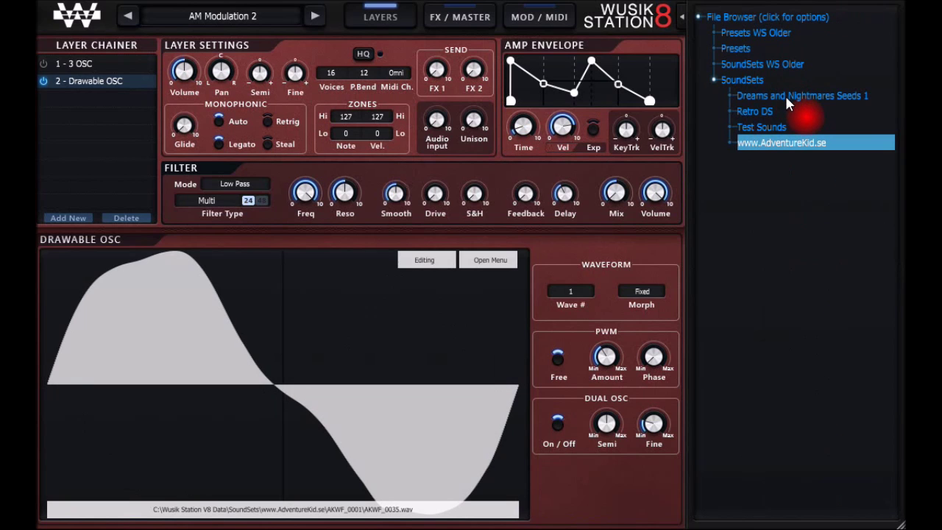
click(74, 217)
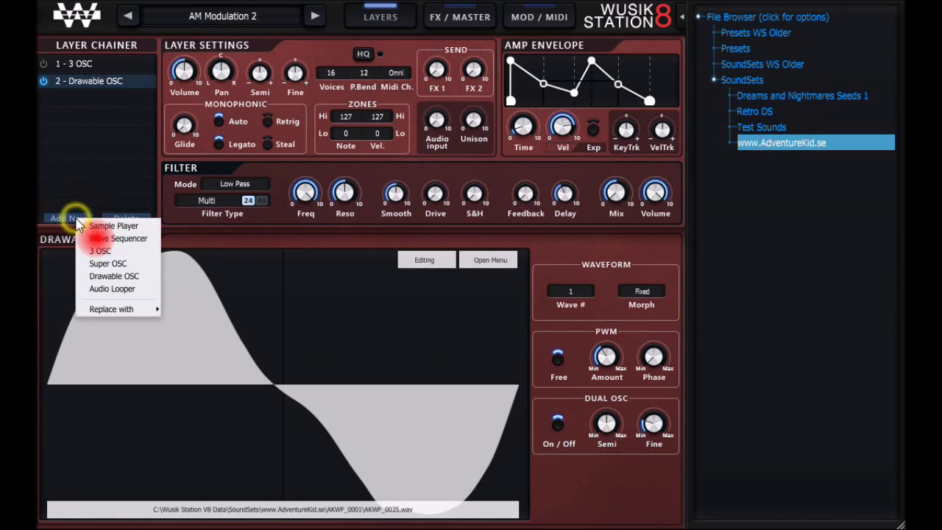
Step: Add a Wave Sequencer layer, cancelling the Load Sound dialog
click(143, 240)
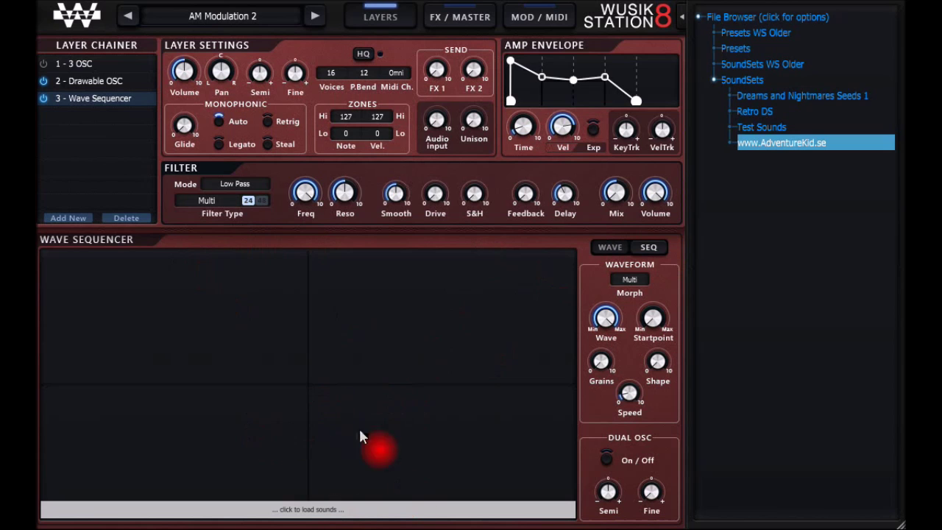
click(348, 308)
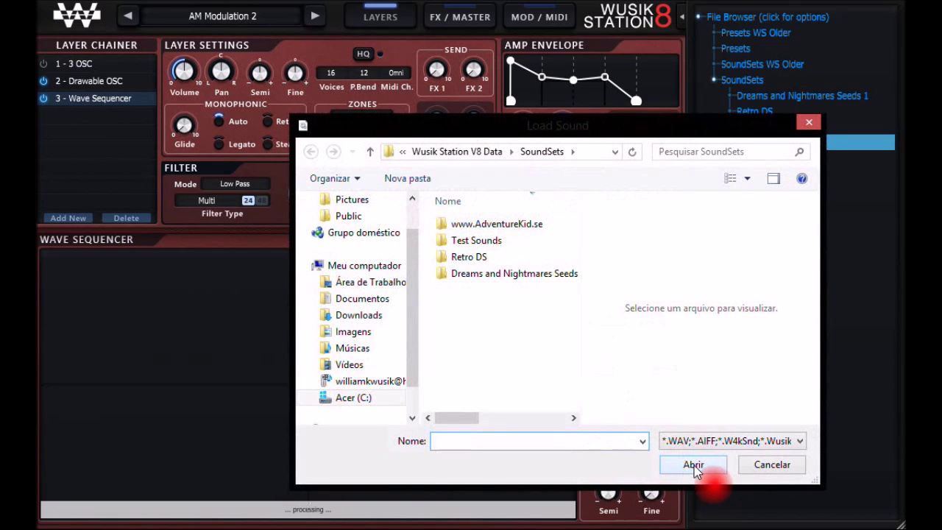
click(780, 465)
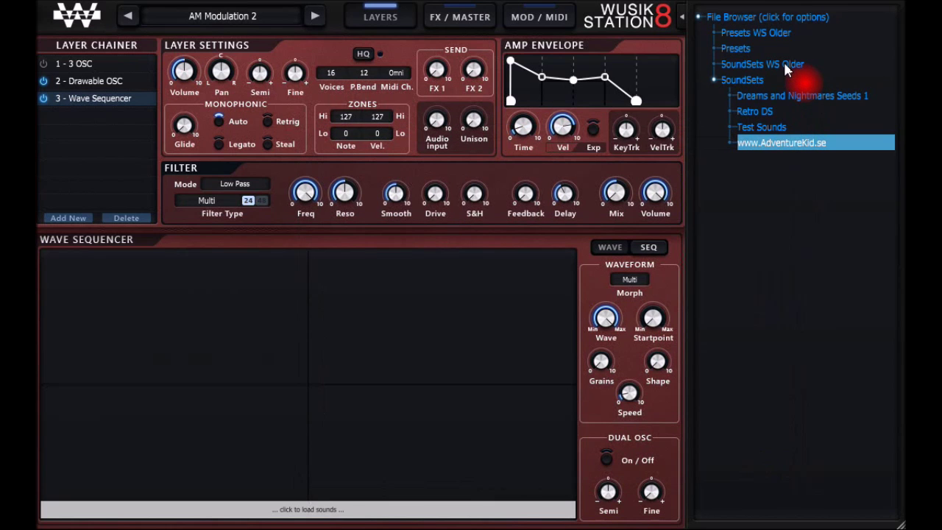
Step: Load Acid_L from SoundSets WS Older > Analog Night and switch off the Drawable OSC layer
click(785, 64)
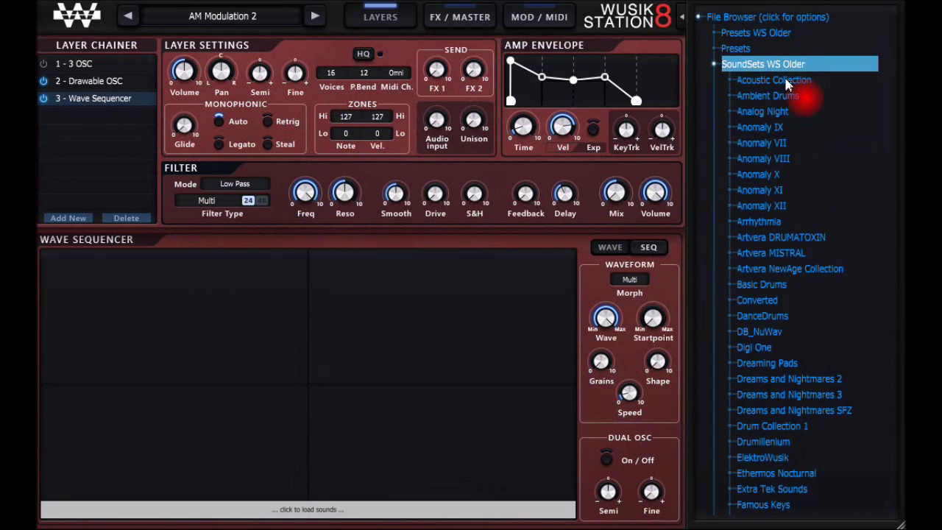
click(784, 76)
click(787, 76)
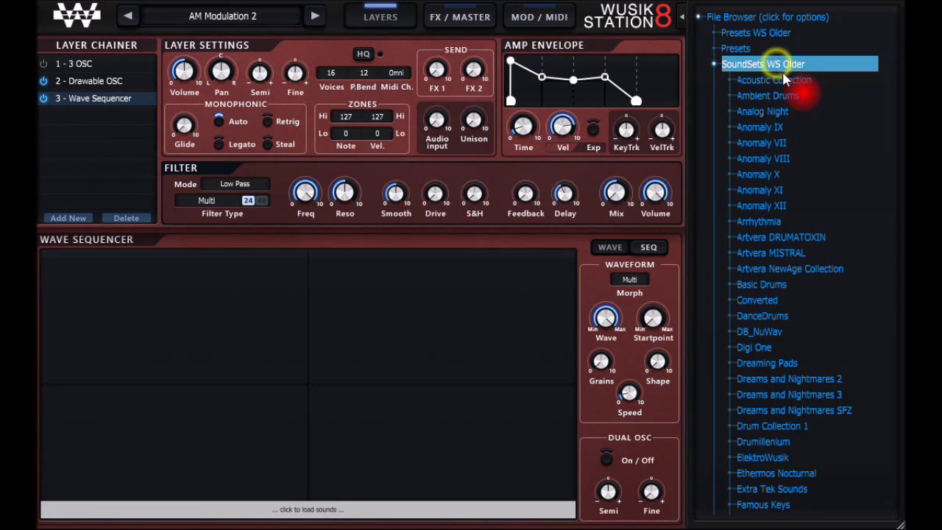
click(786, 111)
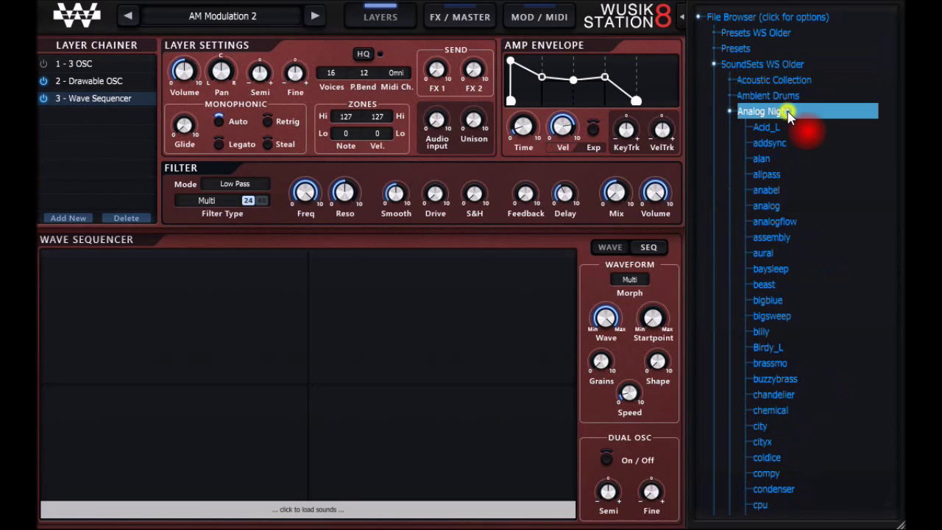
click(789, 127)
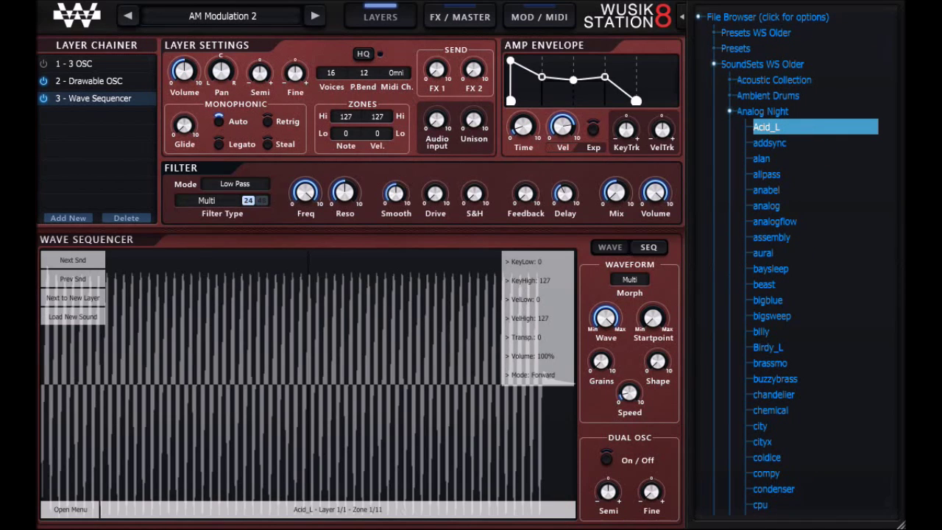
click(43, 81)
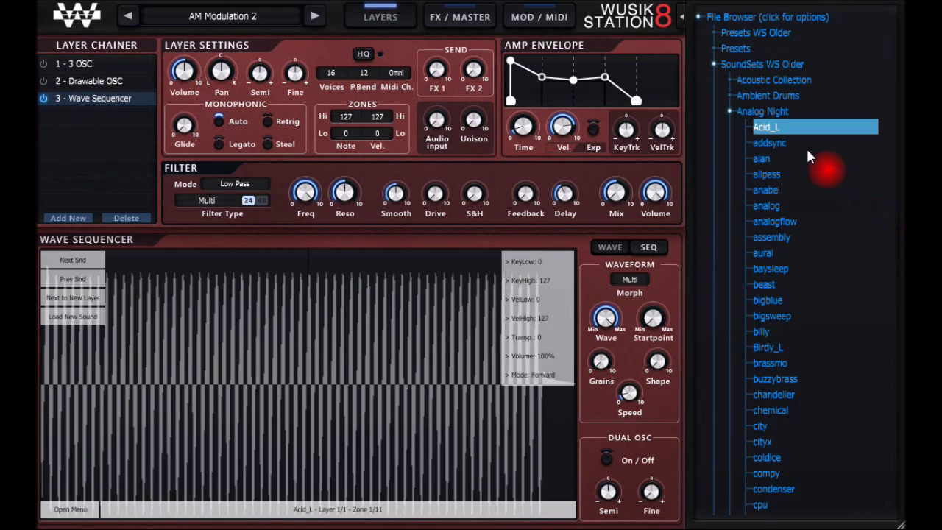
click(651, 247)
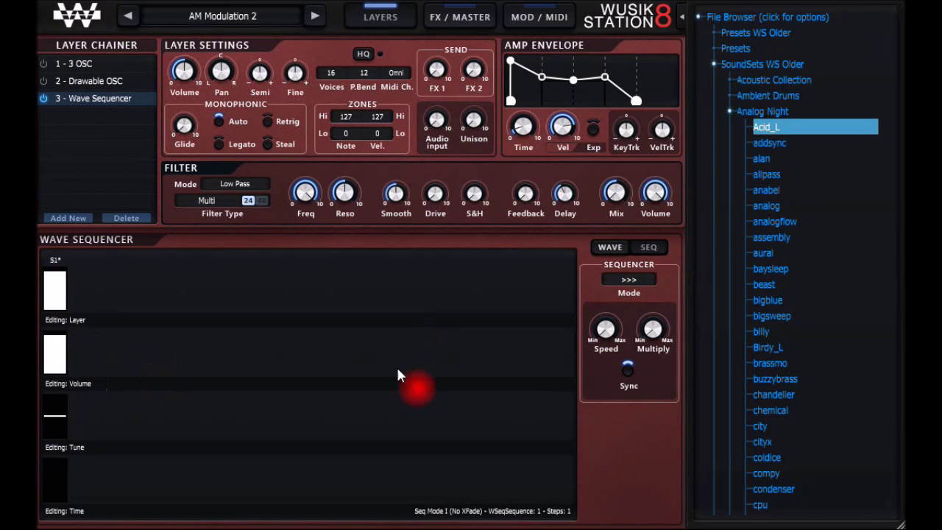
Step: Duplicate the single sequence step with Duplicate Steps, giving steps S1 and S2
mouse_move(654, 338)
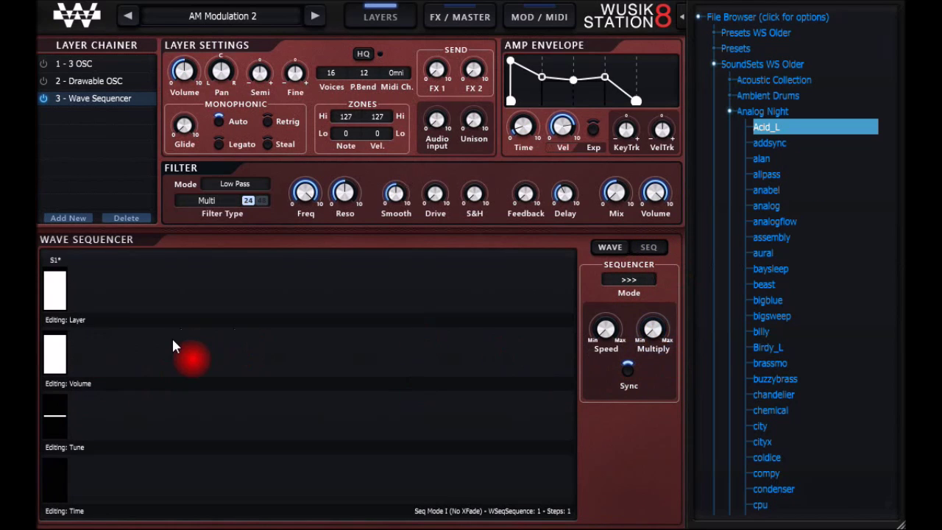
right_click(104, 350)
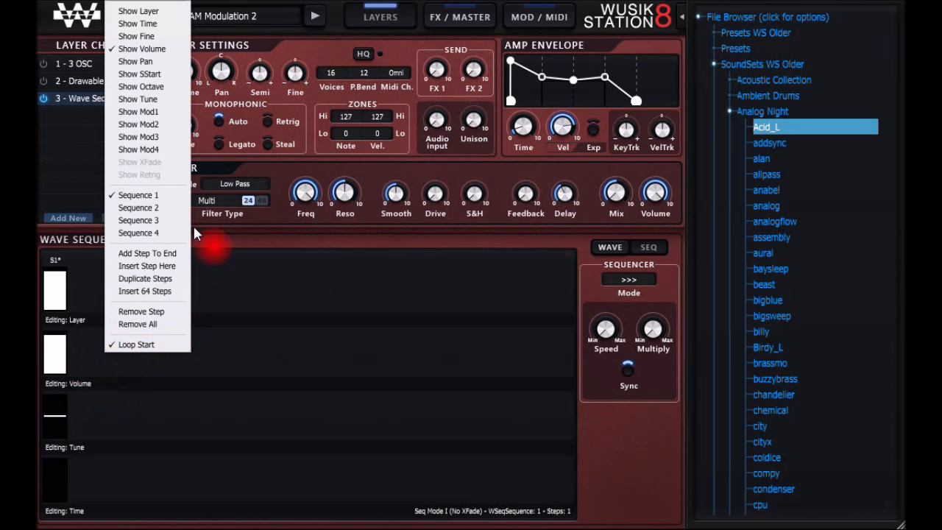
click(169, 289)
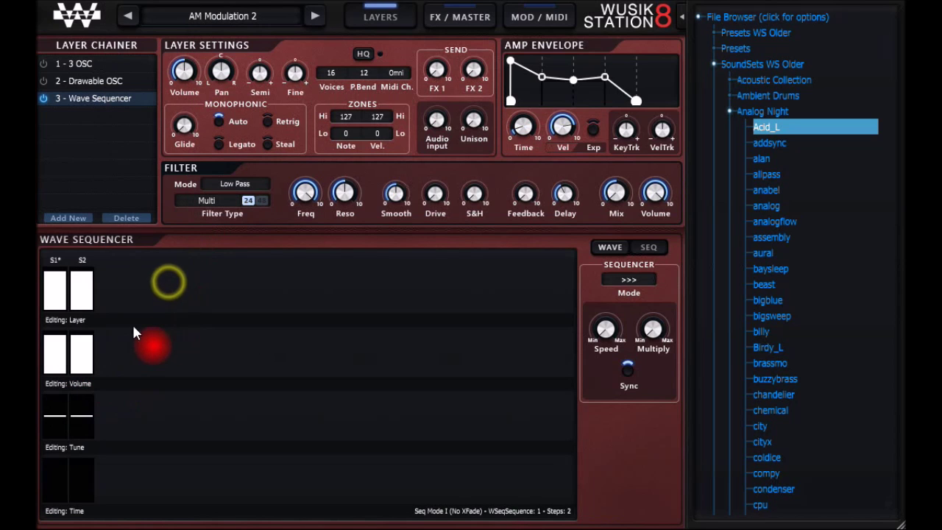
right_click(85, 355)
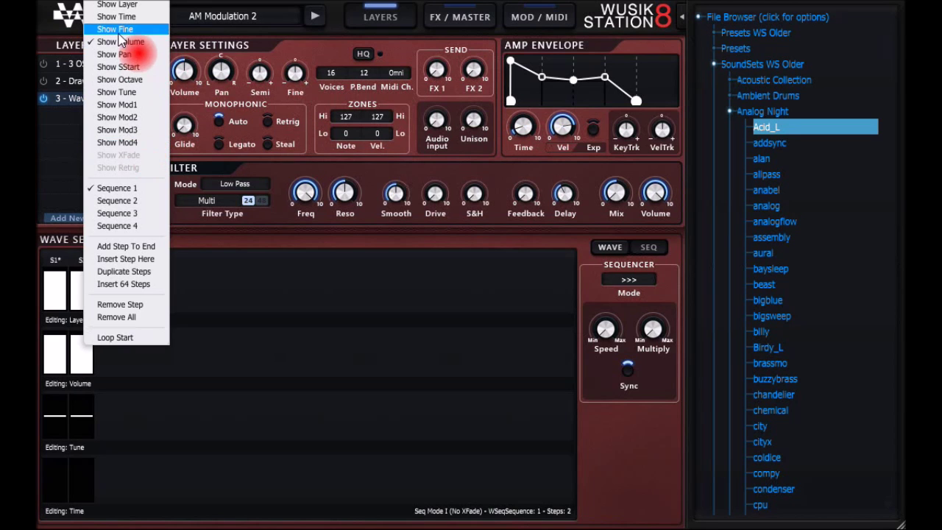
click(534, 367)
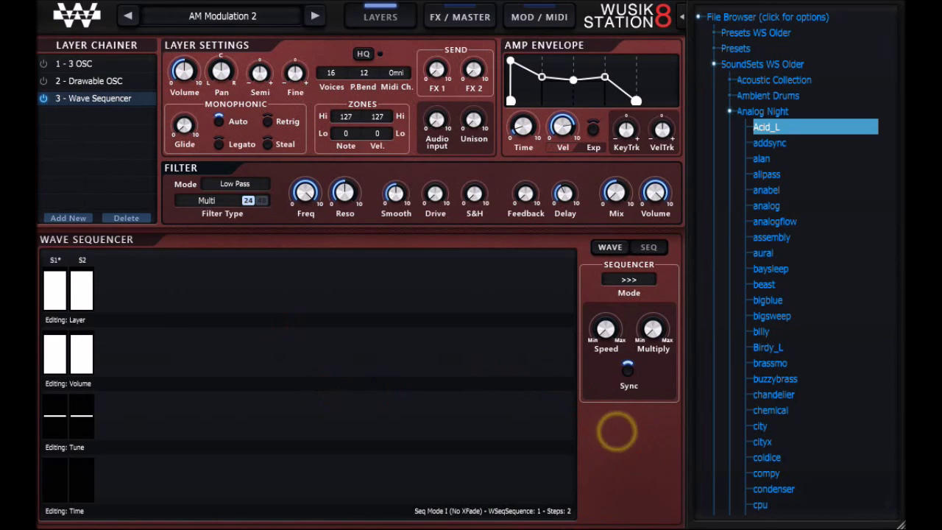
click(47, 399)
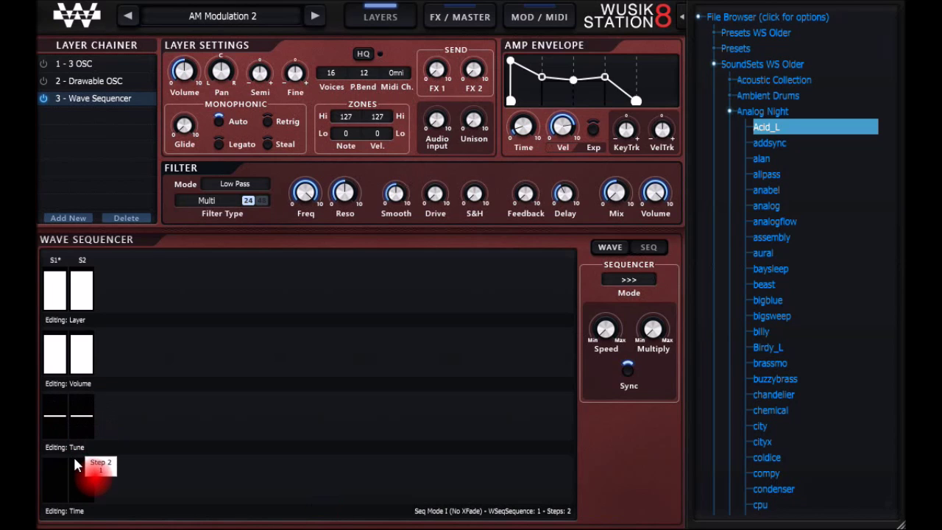
right_click(85, 478)
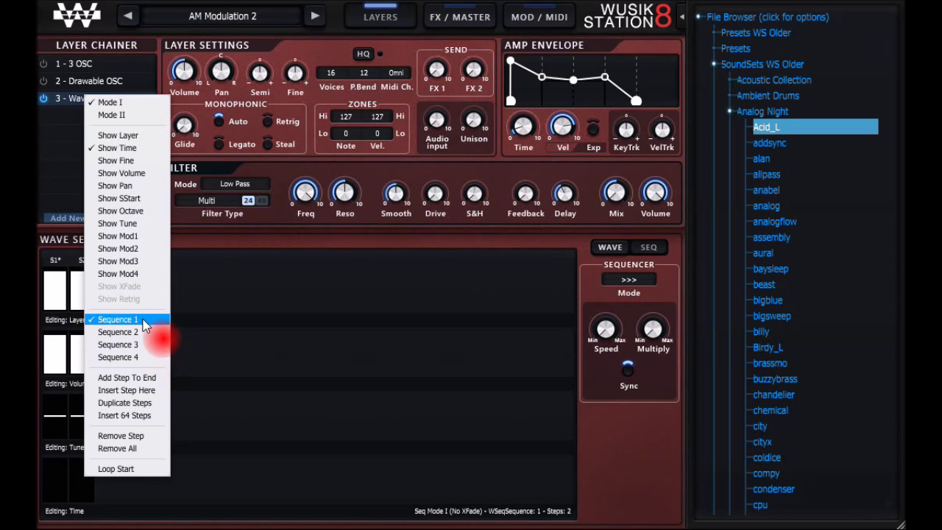
Step: Set Seq Mode II, show XFade on the Volume row, and set both steps' XFade to full
click(145, 118)
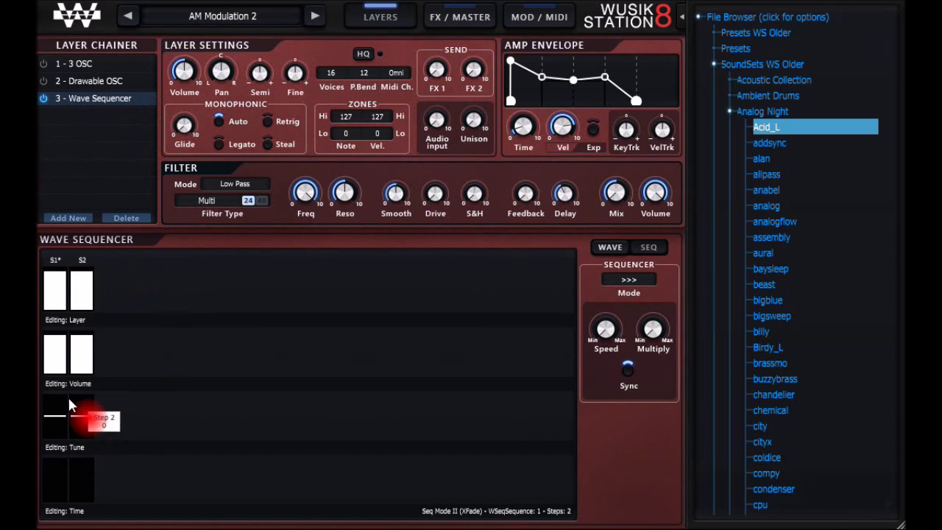
right_click(81, 414)
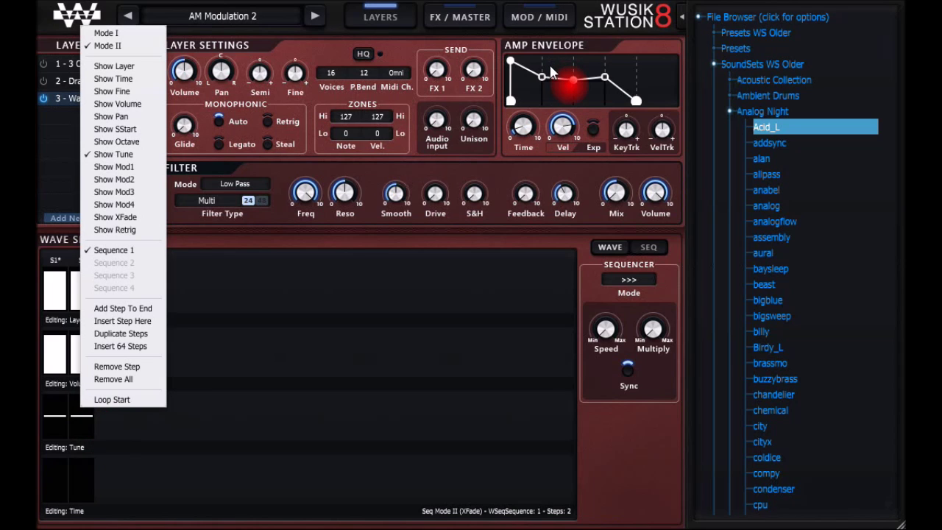
click(121, 217)
right_click(77, 366)
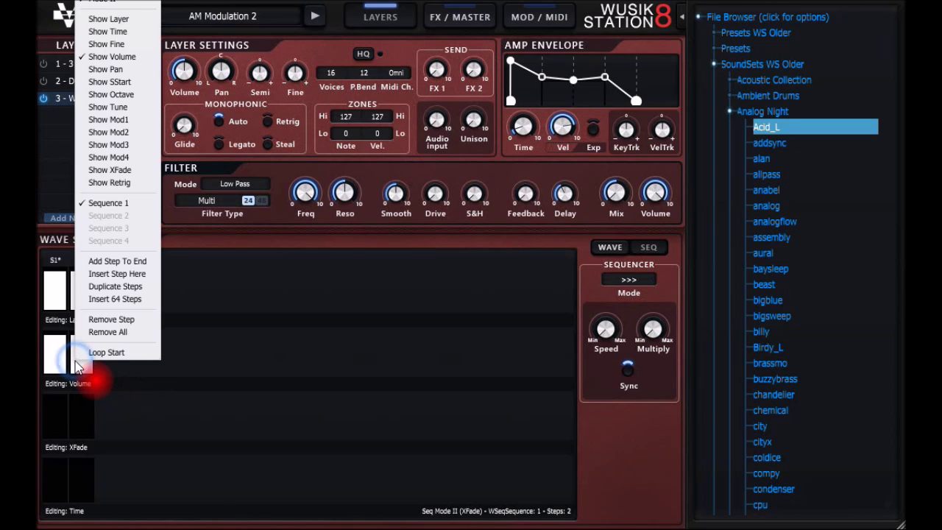
click(146, 171)
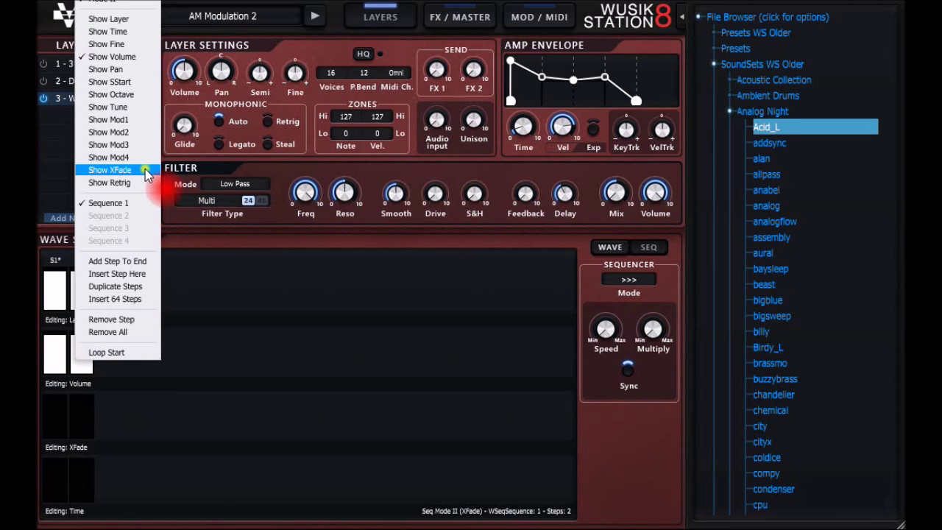
click(56, 352)
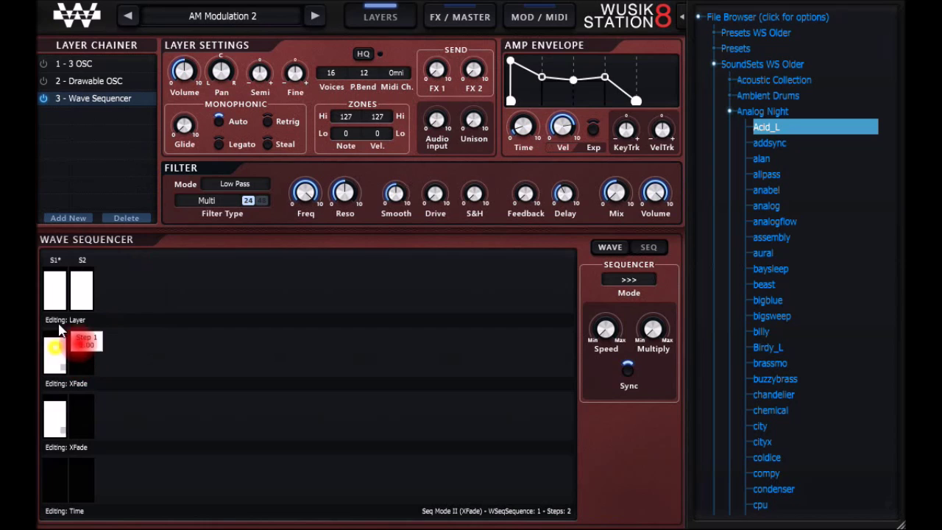
click(81, 352)
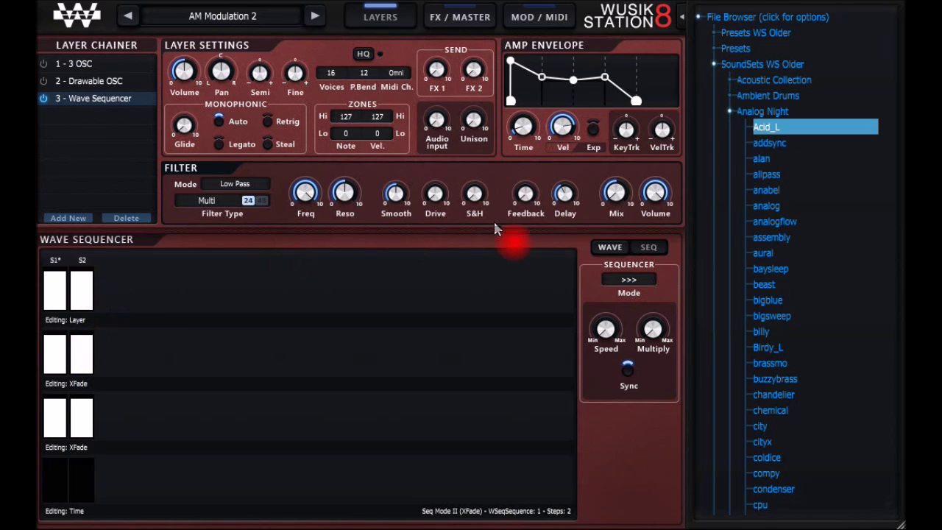
click(610, 248)
Step: Load the alan sample as a second wave layer, then show Layer 1 again
right_click(402, 333)
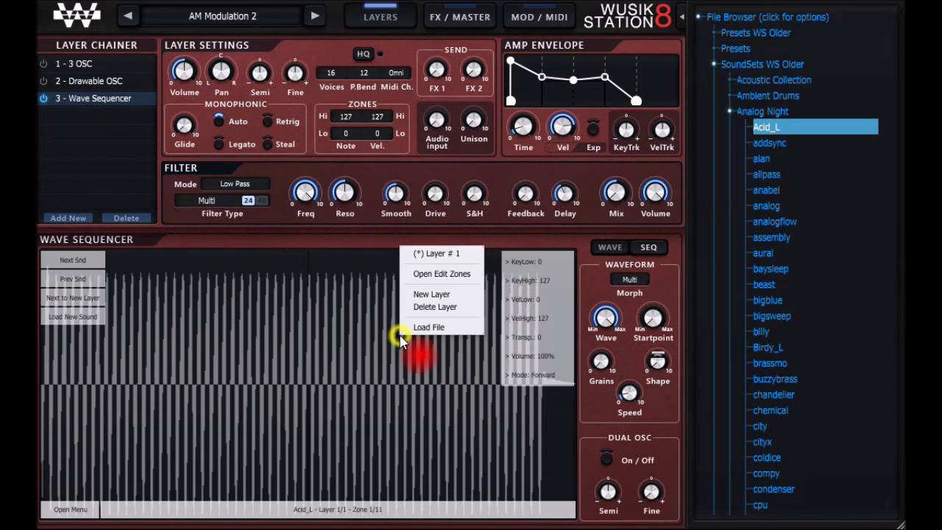
click(431, 327)
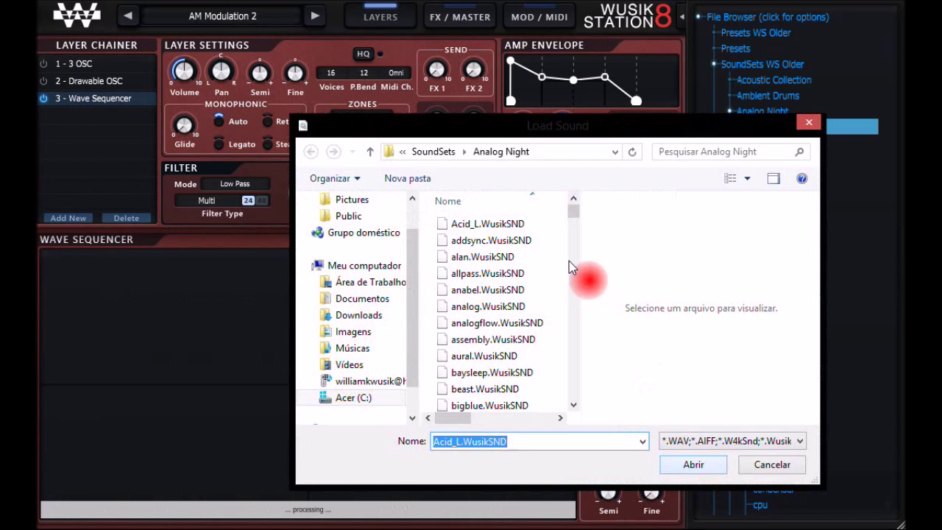
double_click(495, 256)
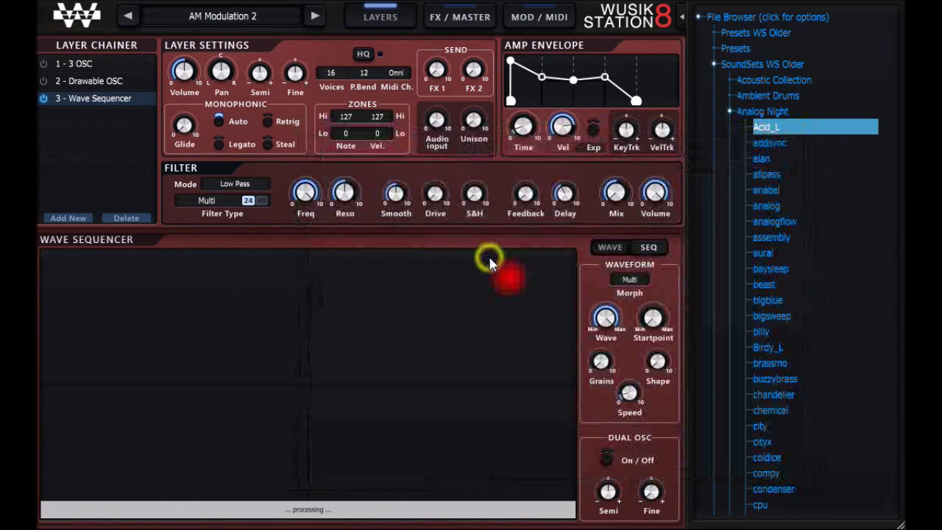
right_click(343, 319)
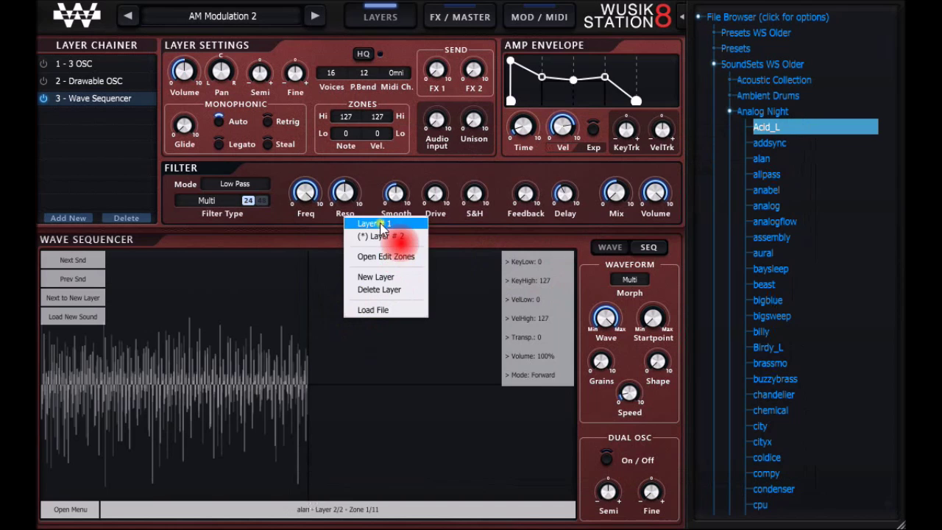
click(379, 224)
Step: Make step S2 play layer 2 and raise both Amp Envelope sustain points to full level
click(655, 247)
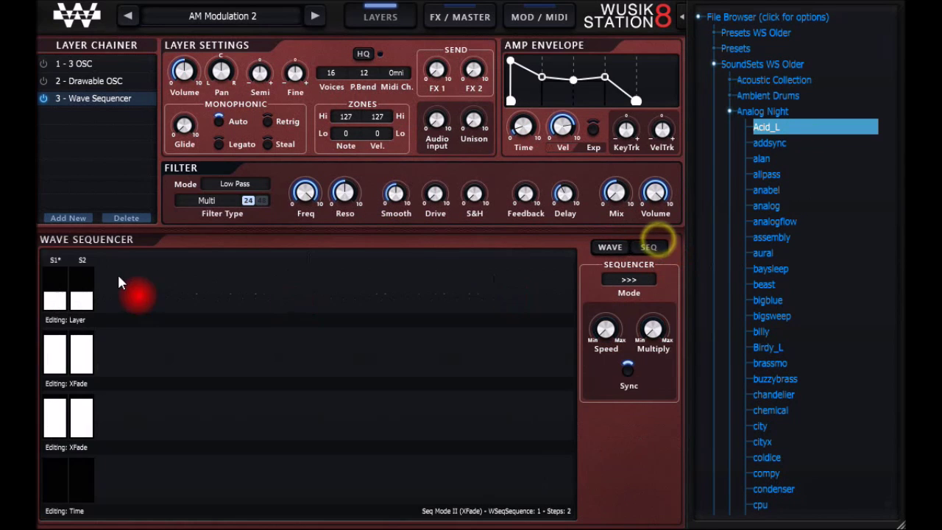
click(88, 287)
drag(88, 287, 84, 272)
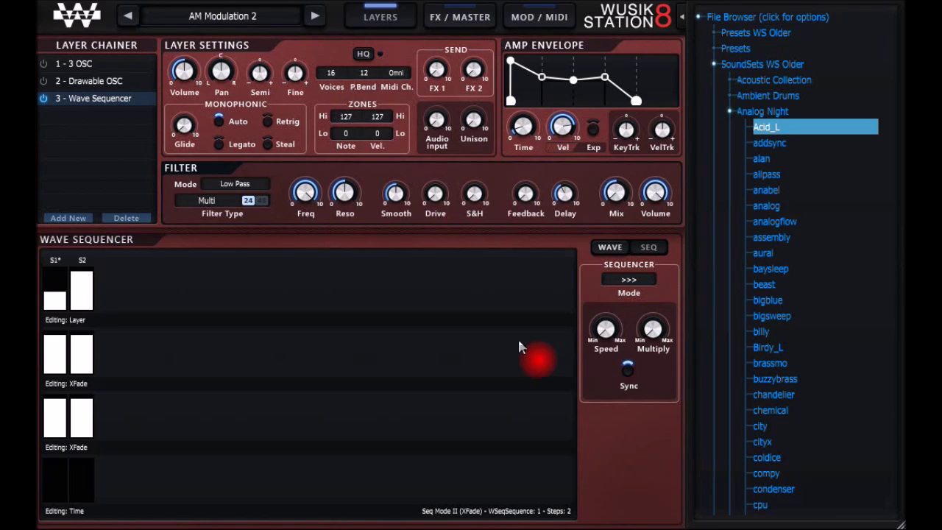
drag(542, 78, 544, 61)
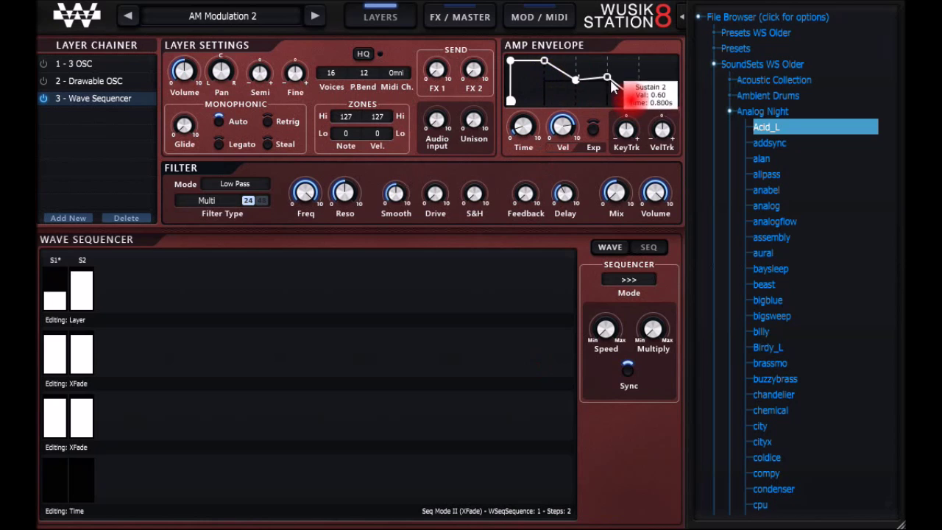
drag(611, 86, 574, 62)
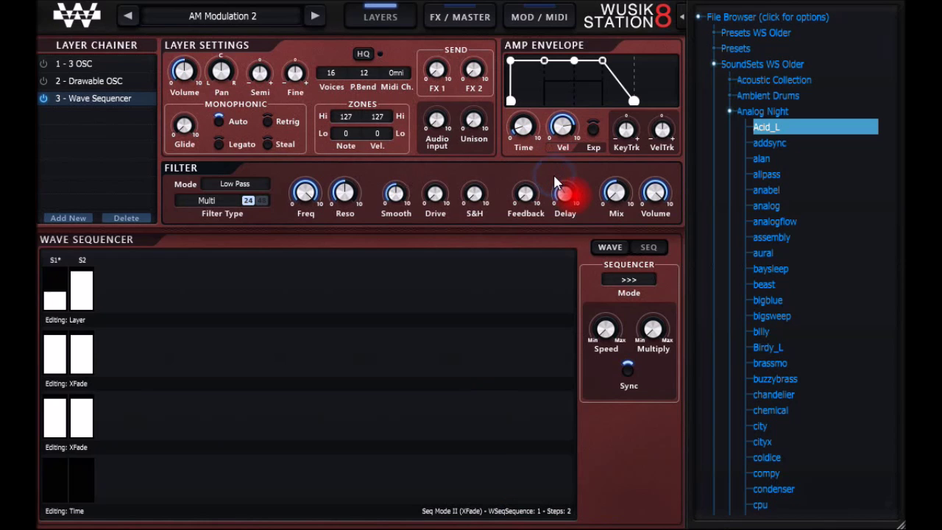
Step: Duplicate the two sequence steps into four
click(614, 249)
right_click(211, 327)
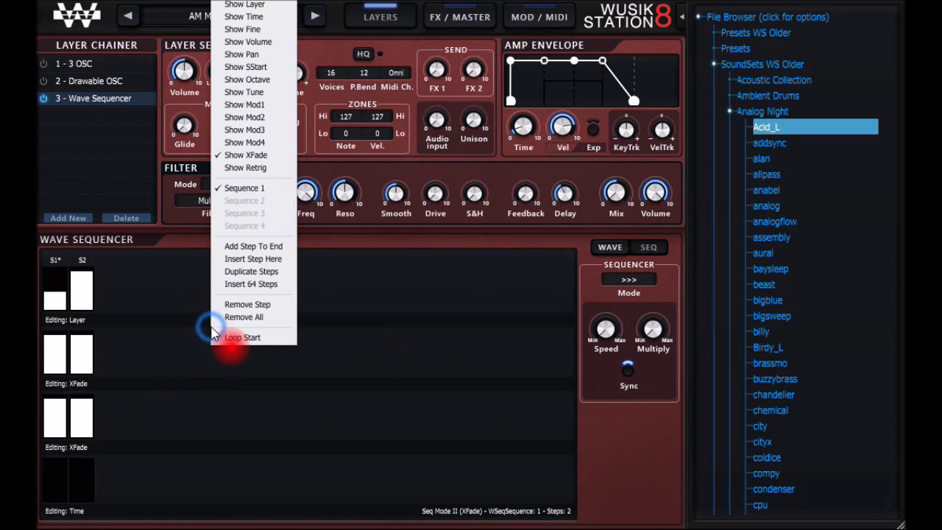
click(278, 272)
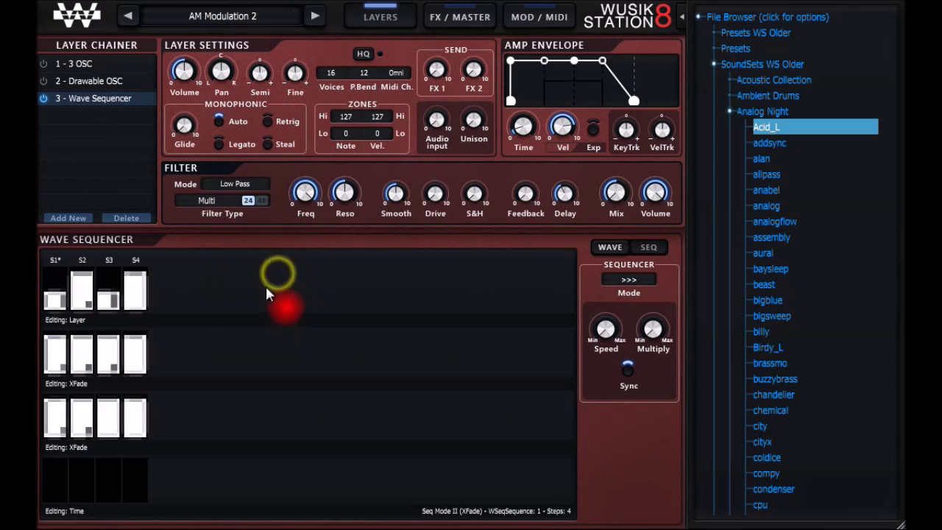
Step: Make the third row show Fine and give the steps slight fine-tune offsets
right_click(105, 421)
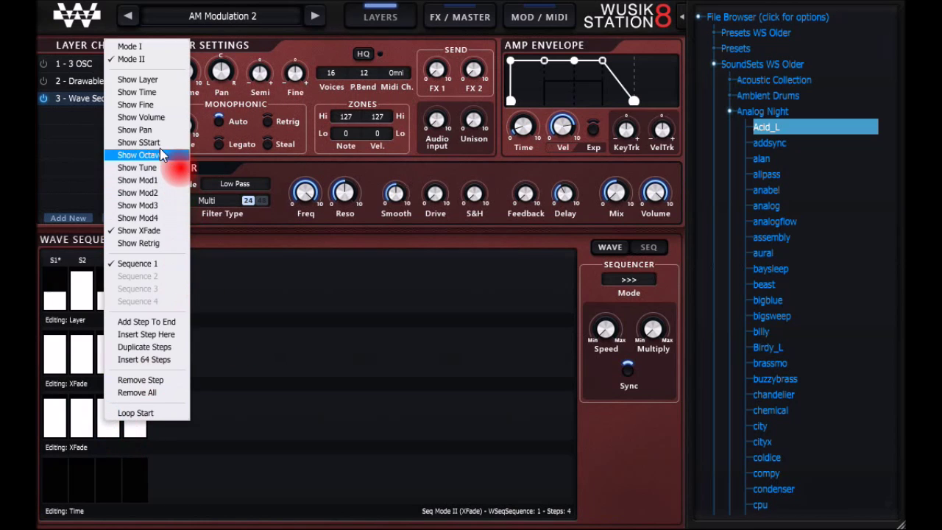
click(164, 104)
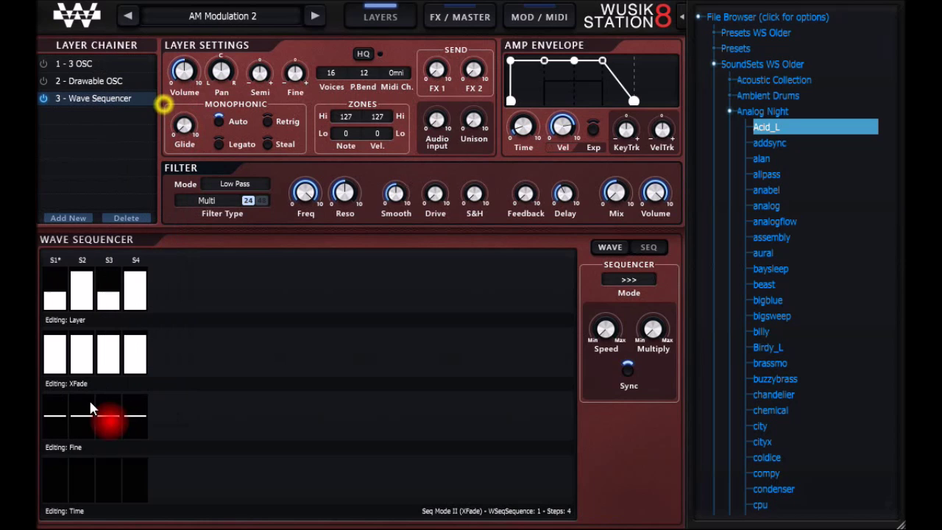
click(107, 413)
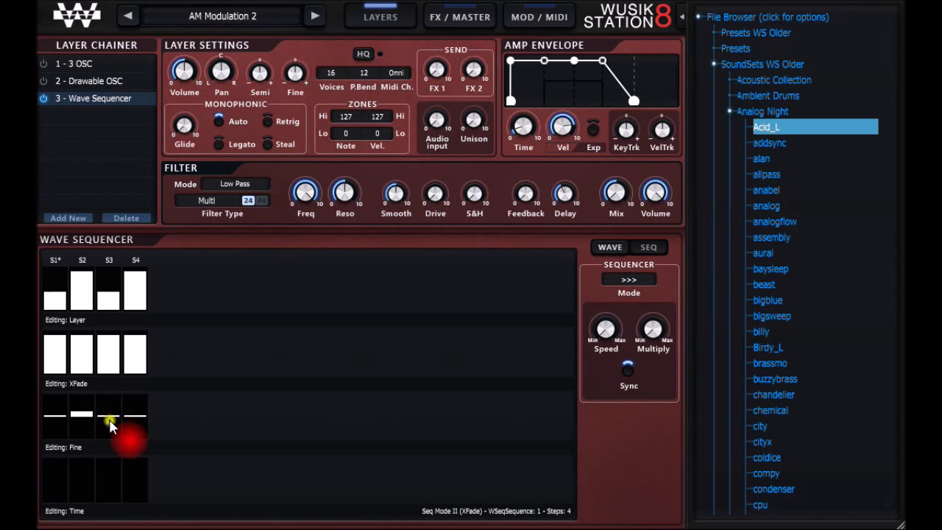
drag(109, 421, 141, 423)
drag(110, 401, 93, 421)
drag(110, 420, 137, 432)
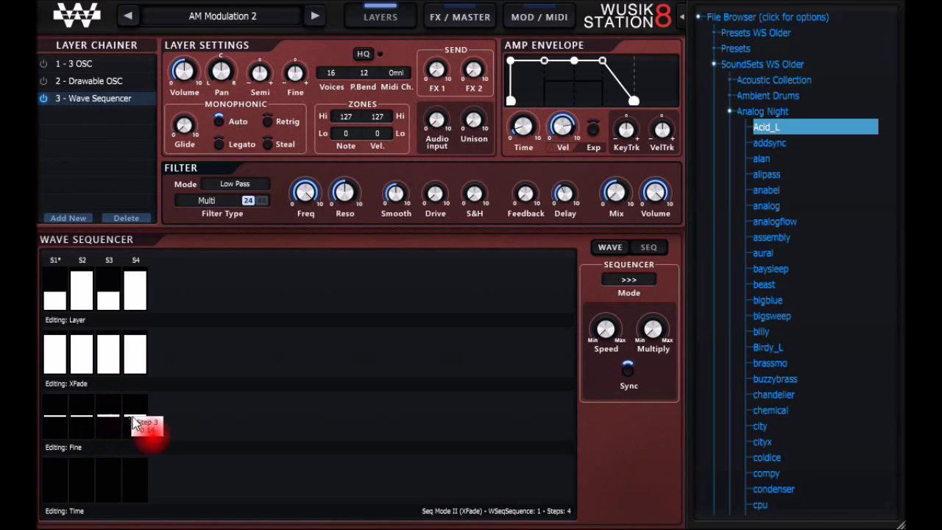
Step: Raise the Dual Osc Semi pitch, toggle the dual oscillator, and load aural as the second layer
click(646, 247)
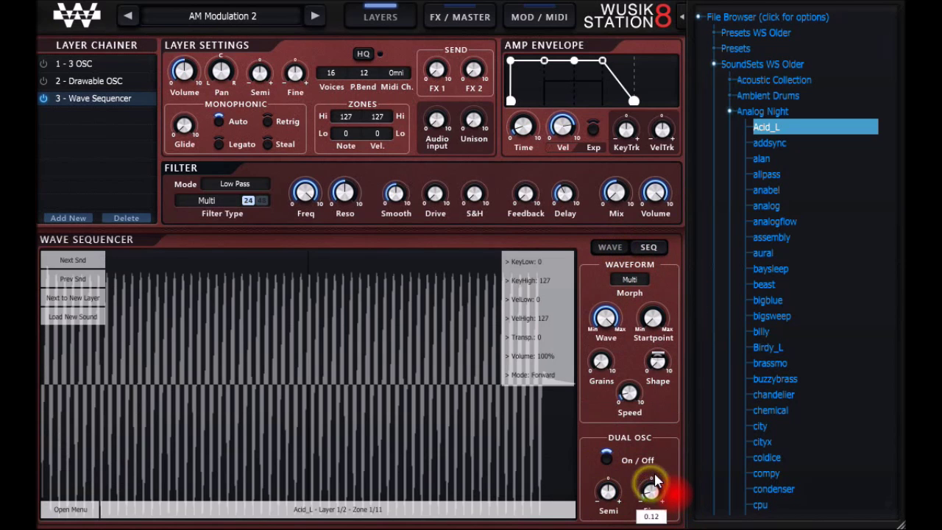
mouse_move(655, 492)
click(612, 495)
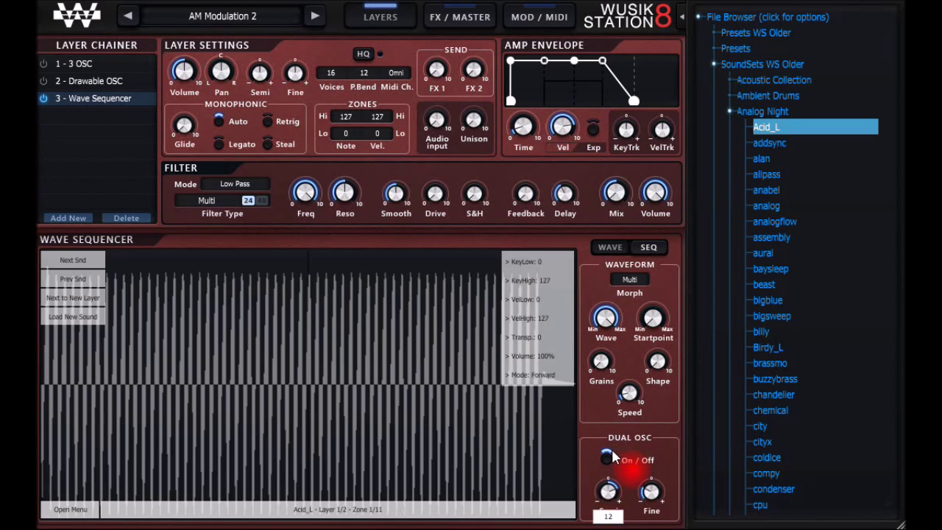
drag(610, 491, 651, 503)
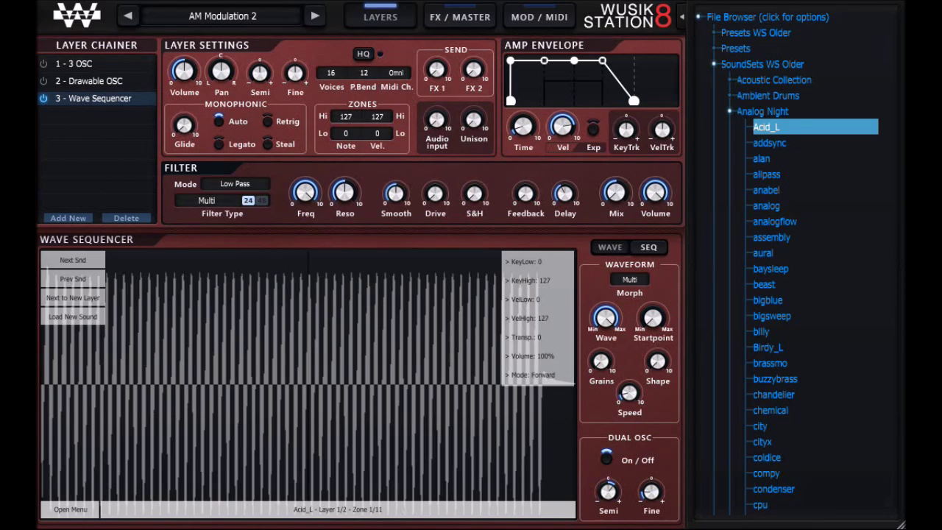
click(607, 458)
click(784, 251)
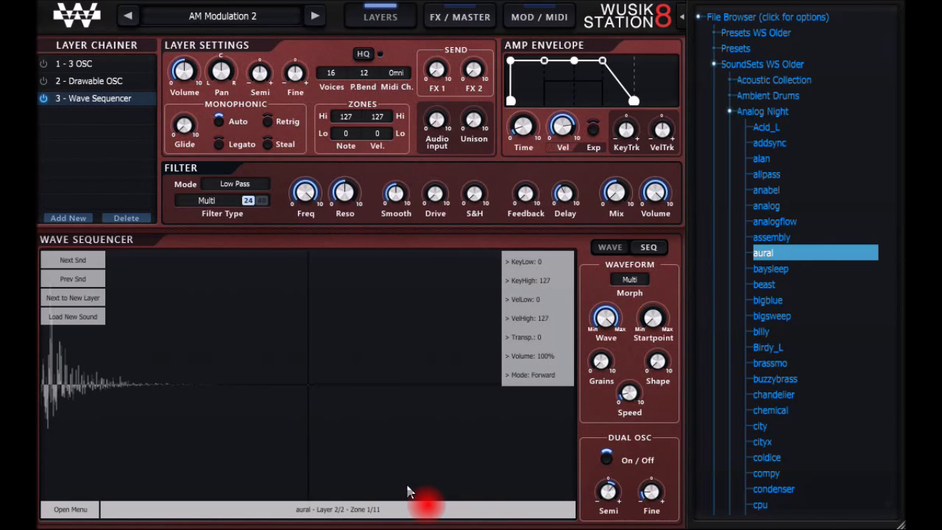
Step: Add a Custom filter after the first filter, set to Basic Low-Pass mode
click(211, 201)
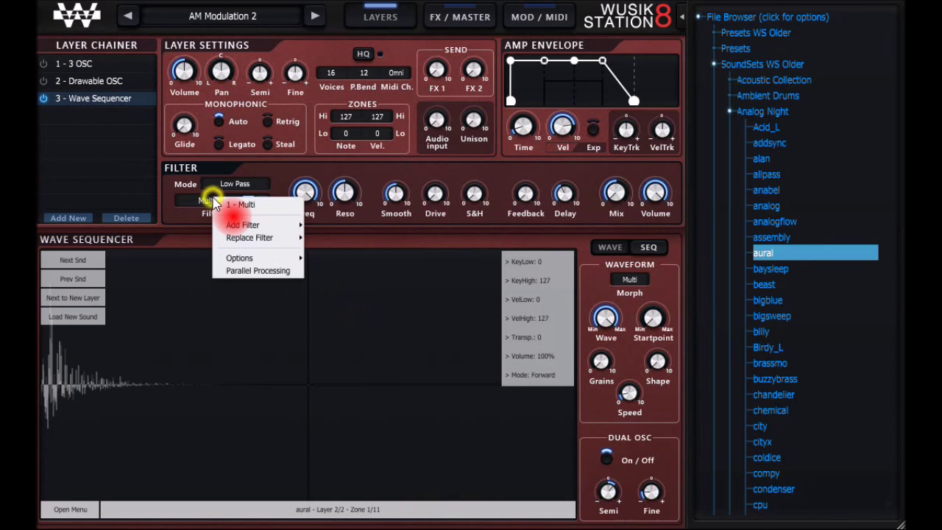
mouse_move(250, 224)
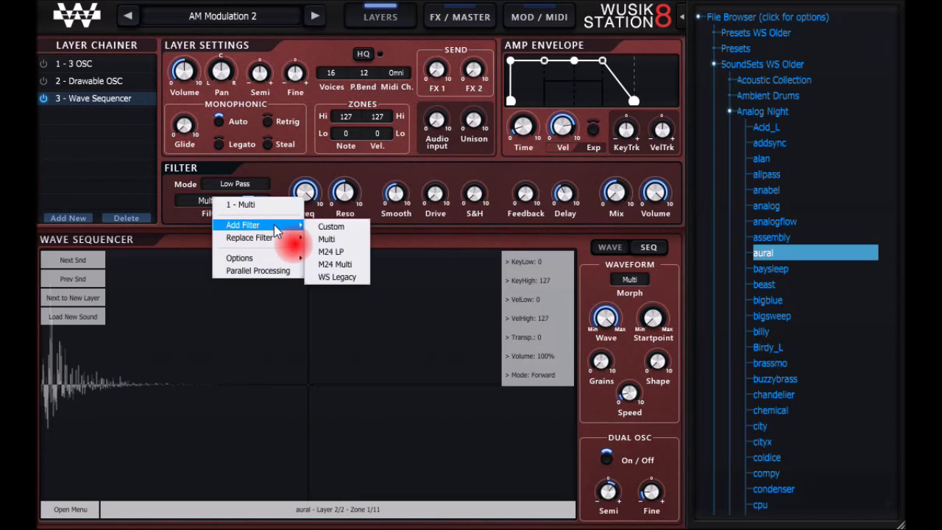
click(350, 227)
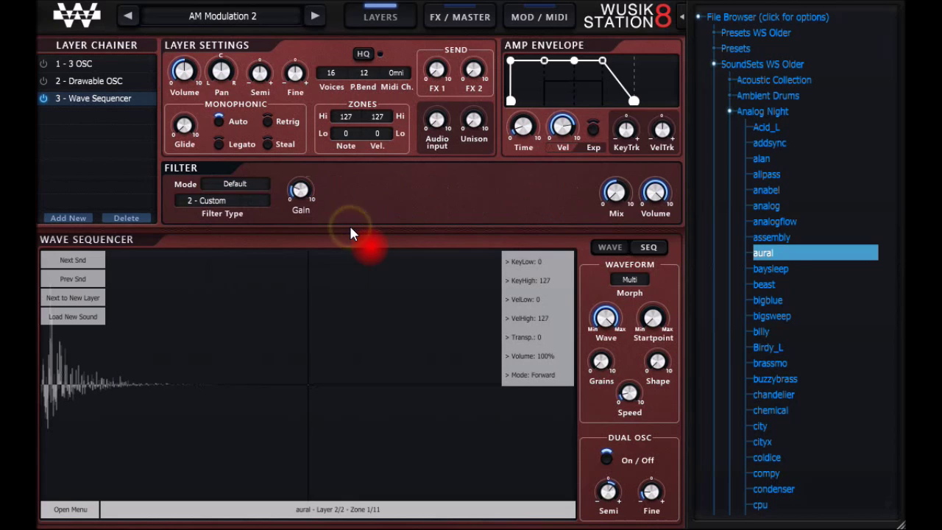
click(236, 184)
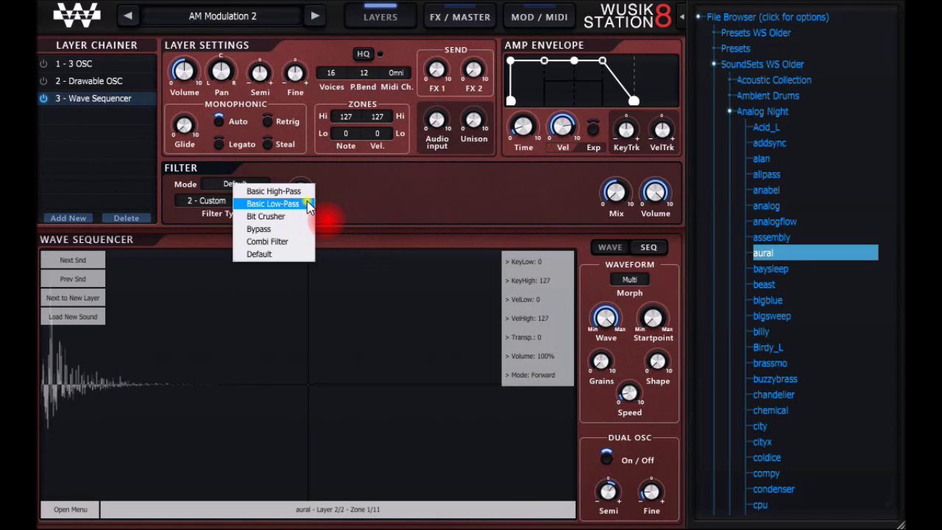
click(291, 204)
Step: Replace the second filter with WS Legacy via Replace Filter
click(230, 209)
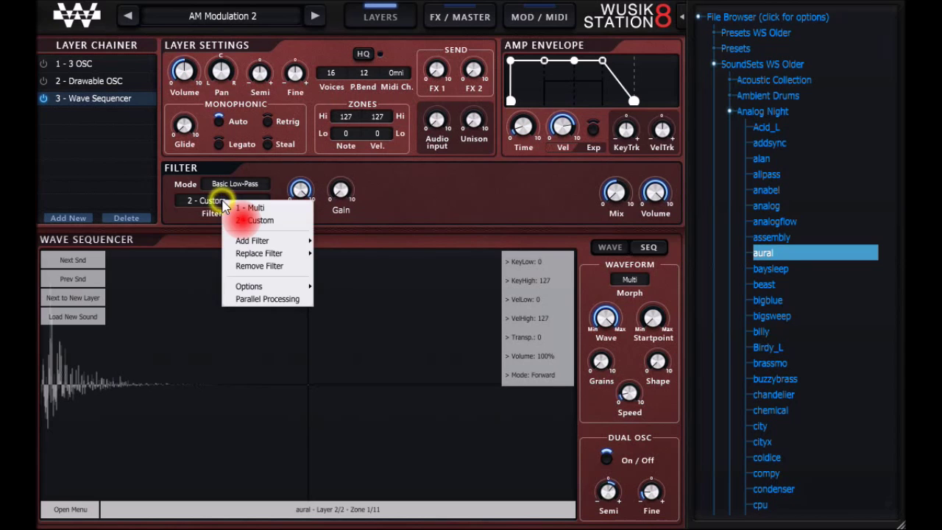
mouse_move(287, 251)
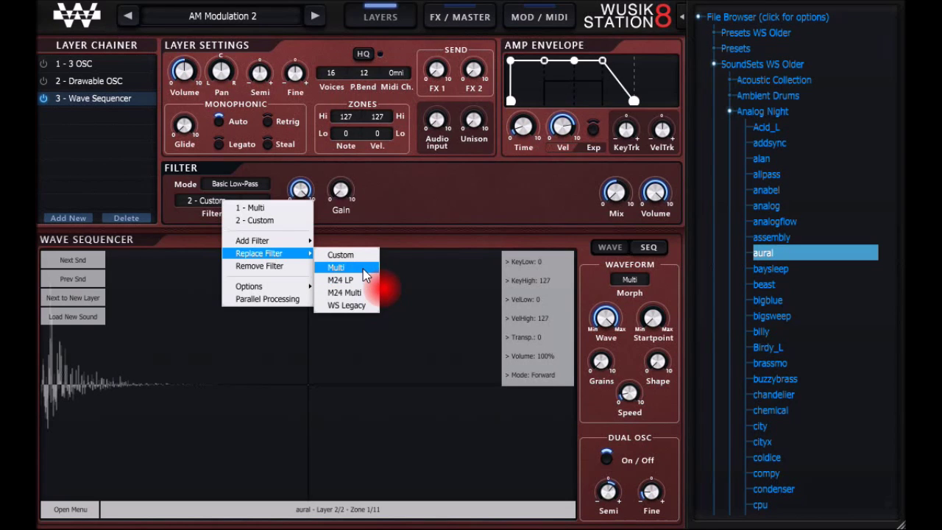
click(365, 305)
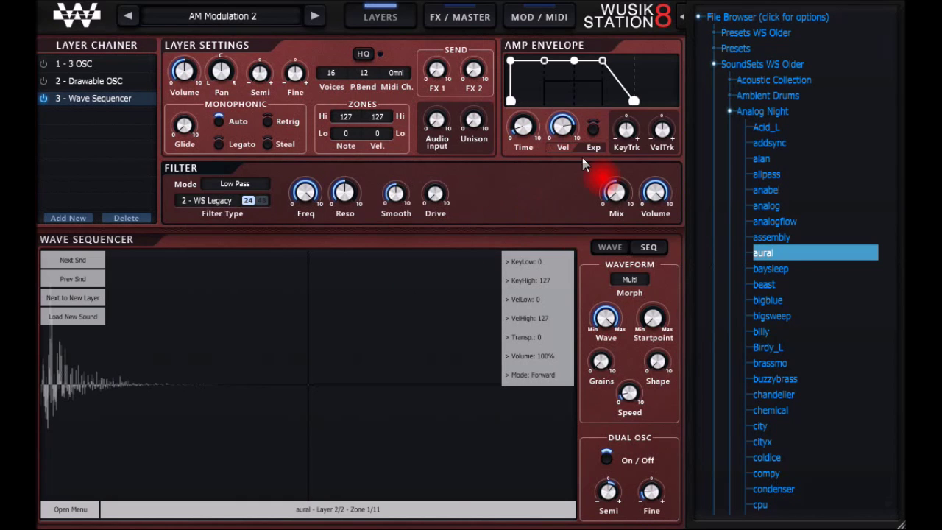
click(780, 66)
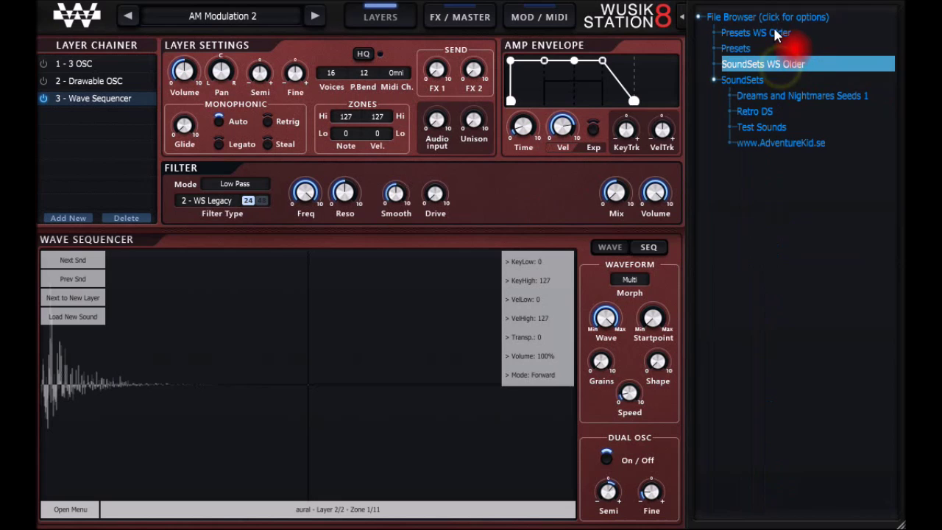
Step: Load 24dB Hoover [BB] from Presets WS Older > ElektroWusik > Synth, confirming the replace prompt
click(778, 32)
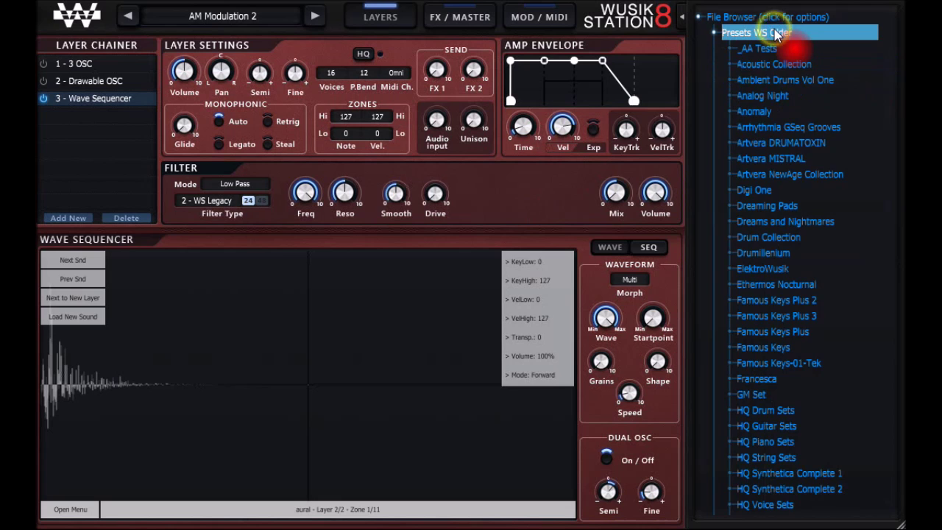
click(793, 176)
scroll(846, 298, down, 5)
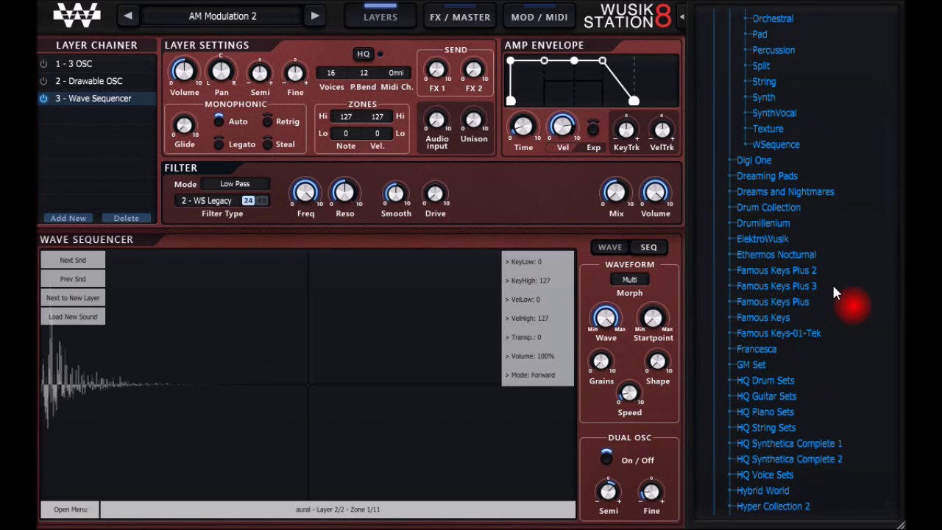
click(782, 237)
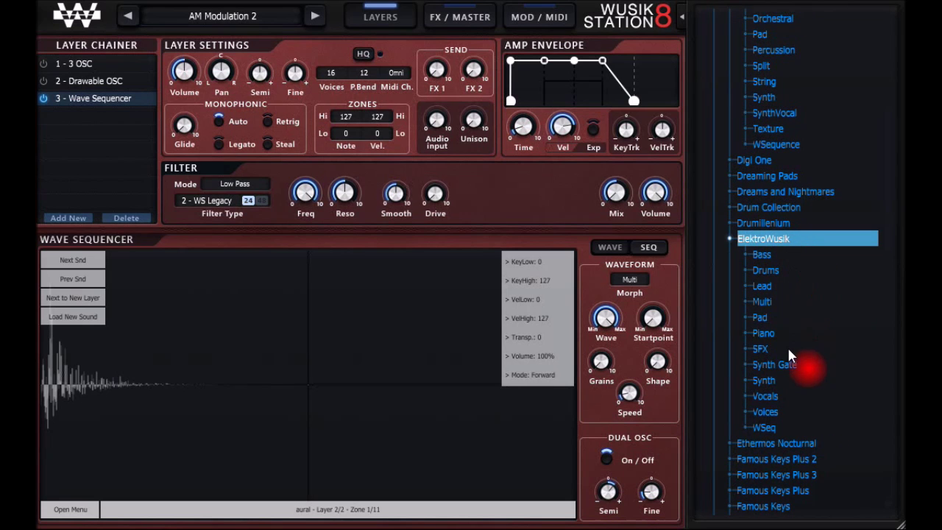
click(789, 380)
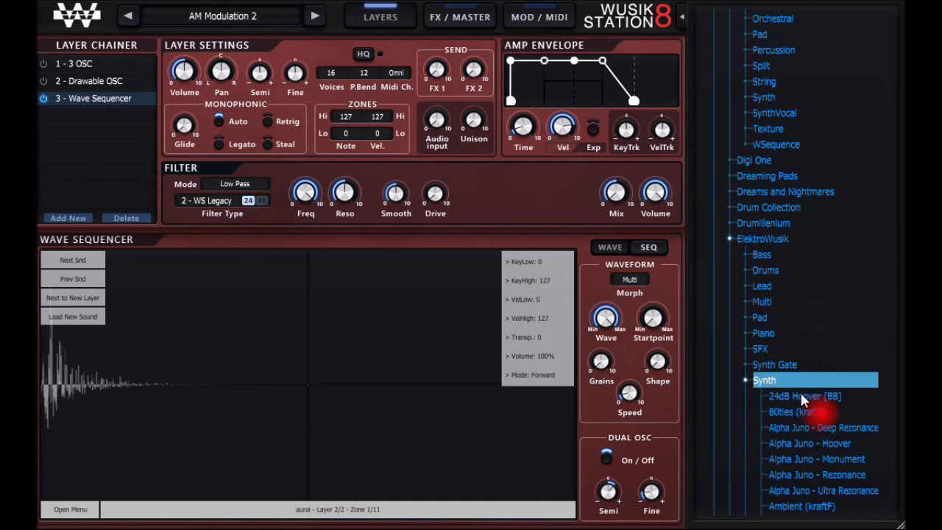
click(802, 396)
click(515, 298)
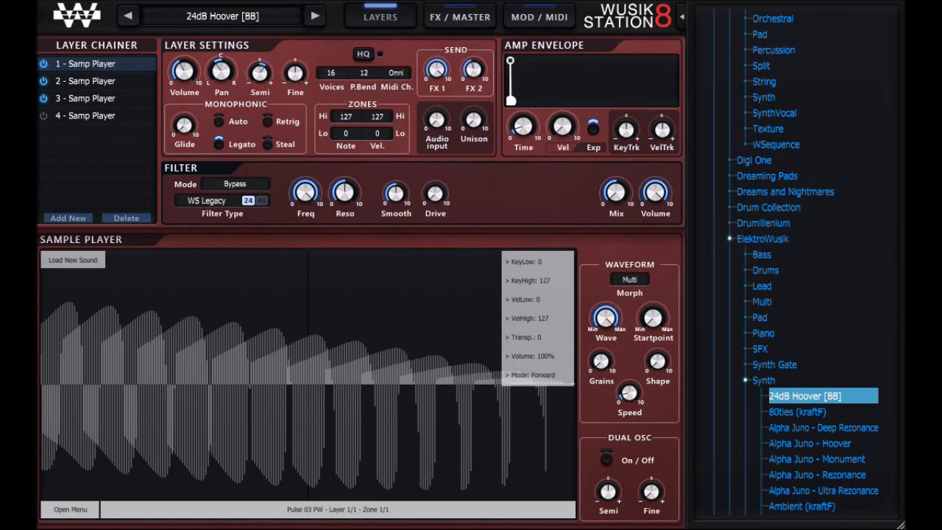
Step: Scroll through the File Browser and collapse the ElektroWusik folder
click(665, 472)
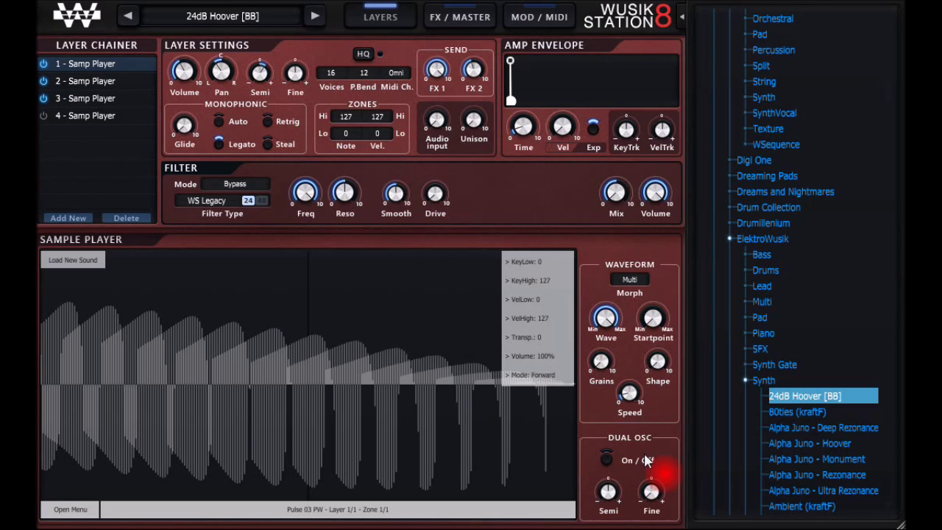
scroll(817, 177, up, 4)
scroll(817, 176, down, 4)
scroll(830, 192, down, 5)
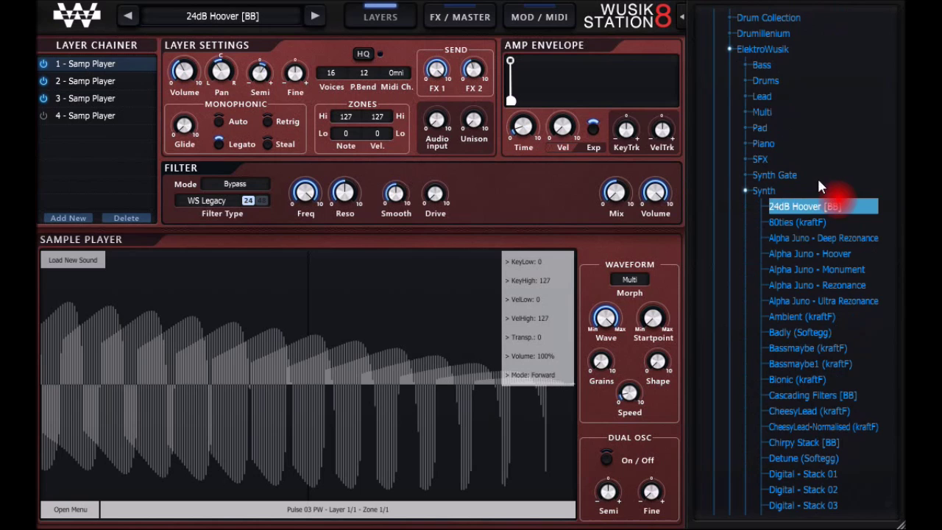
scroll(820, 166, up, 3)
click(776, 142)
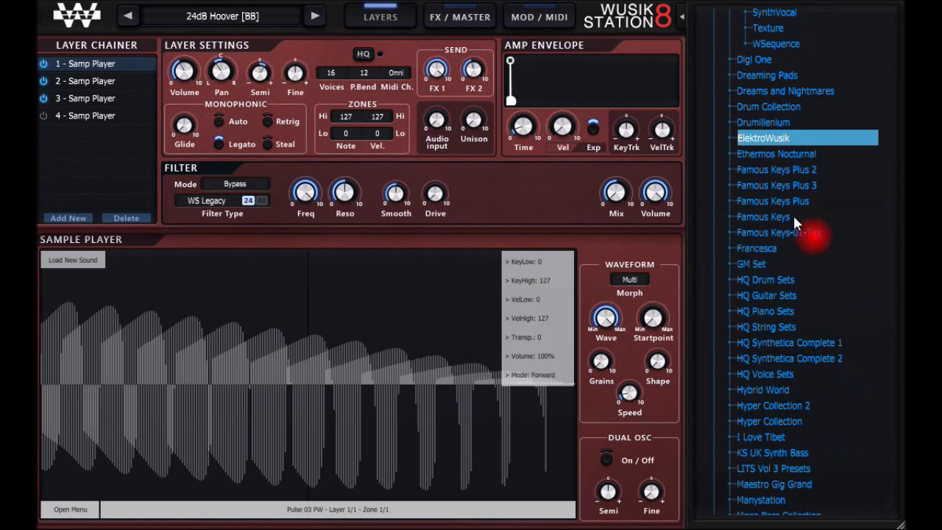
scroll(794, 251, down, 1)
scroll(792, 267, down, 2)
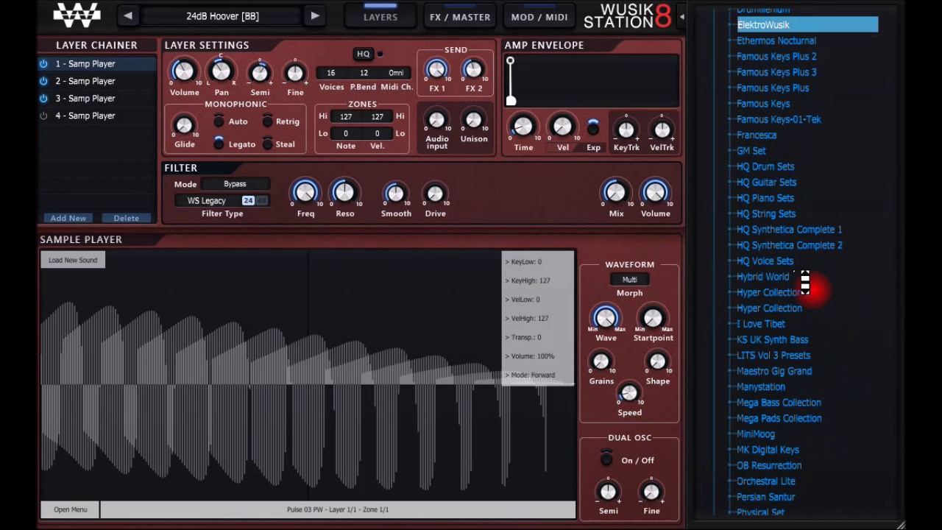
scroll(793, 271, down, 6)
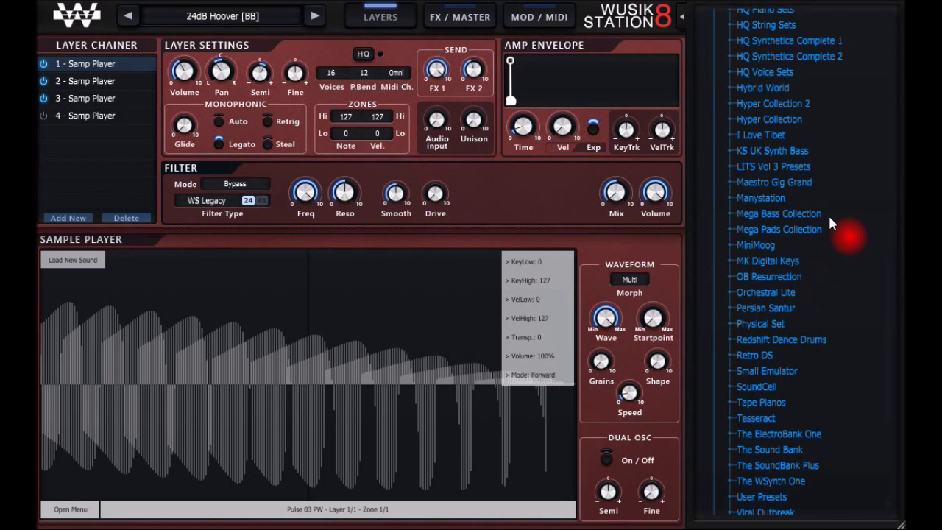
Step: Briefly expand and collapse the Mega Bass and Mega Pads collections
click(780, 211)
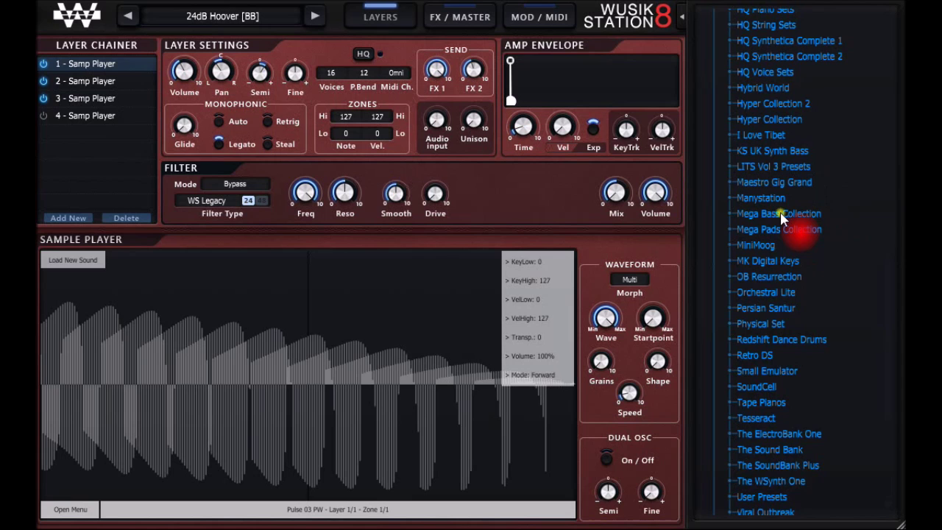
click(781, 213)
click(784, 229)
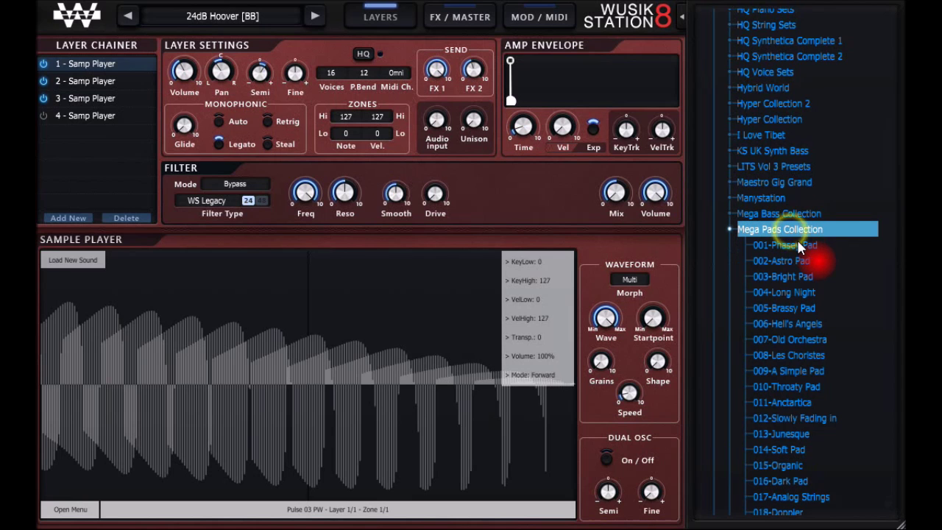
click(803, 230)
scroll(804, 230, down, 6)
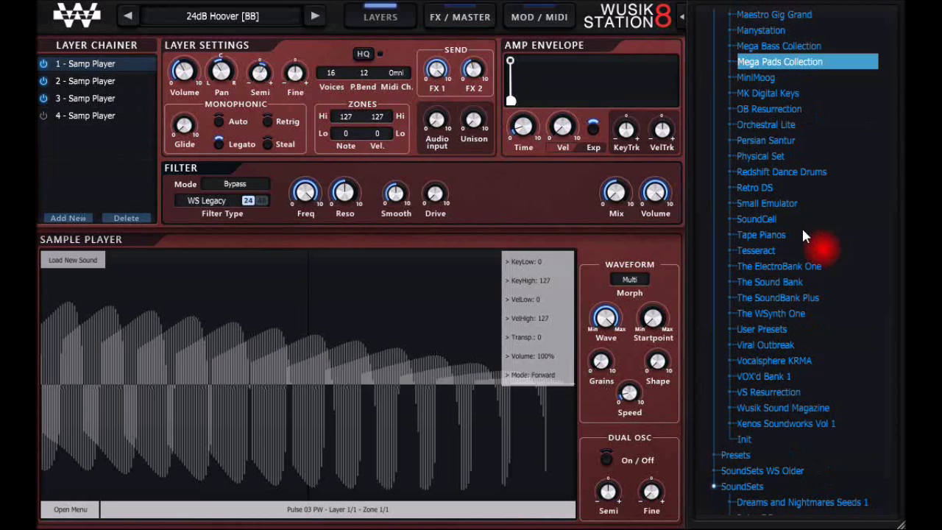
Step: Expand Wusik Sound Magazine, then return to the top and open Artvera NewAge's Choir folder
click(795, 408)
scroll(805, 424, down, 2)
scroll(805, 421, down, 3)
scroll(808, 430, up, 7)
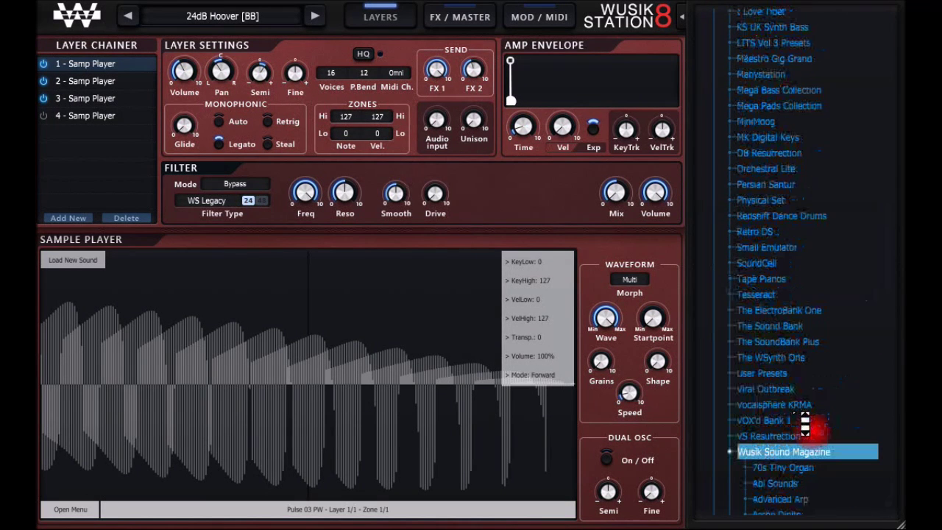
scroll(792, 418, up, 20)
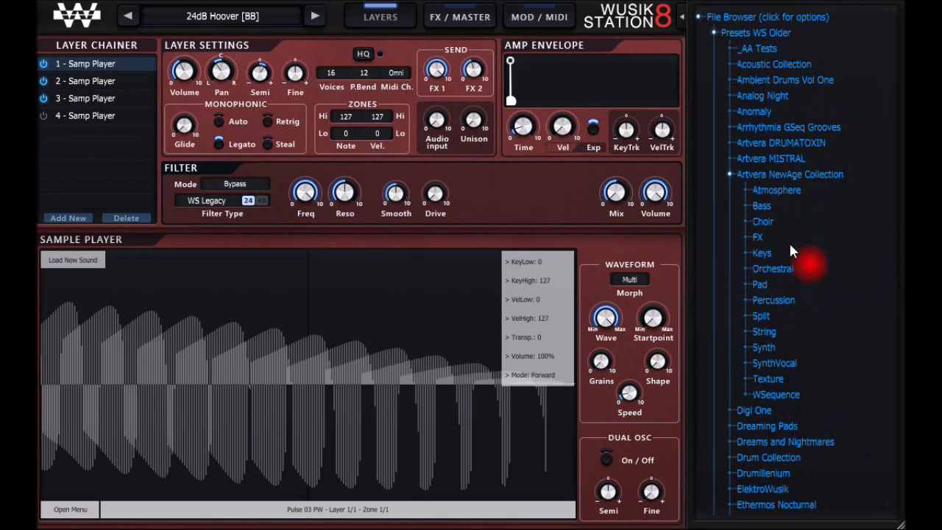
click(764, 221)
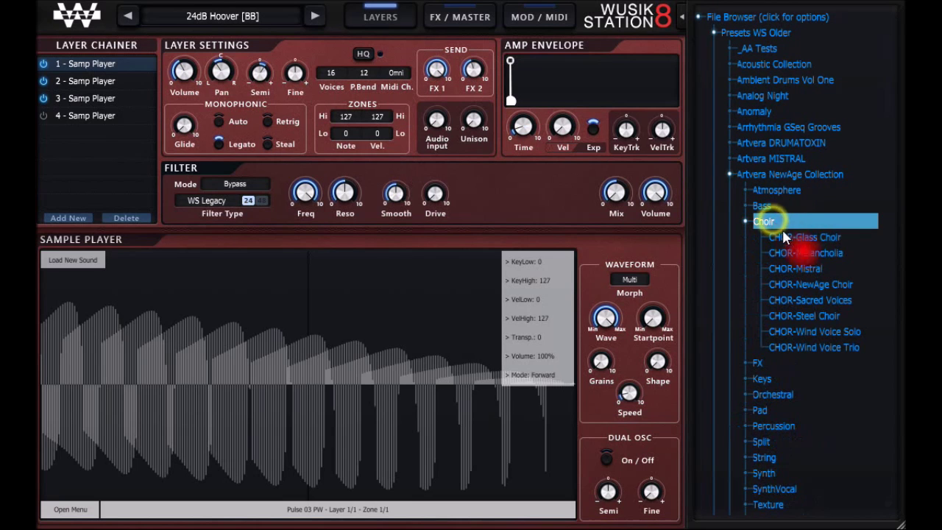
Step: Load CHOR-Glass Choir, glance at its FX / MASTER page, then show the MOD / MIDI page
click(793, 237)
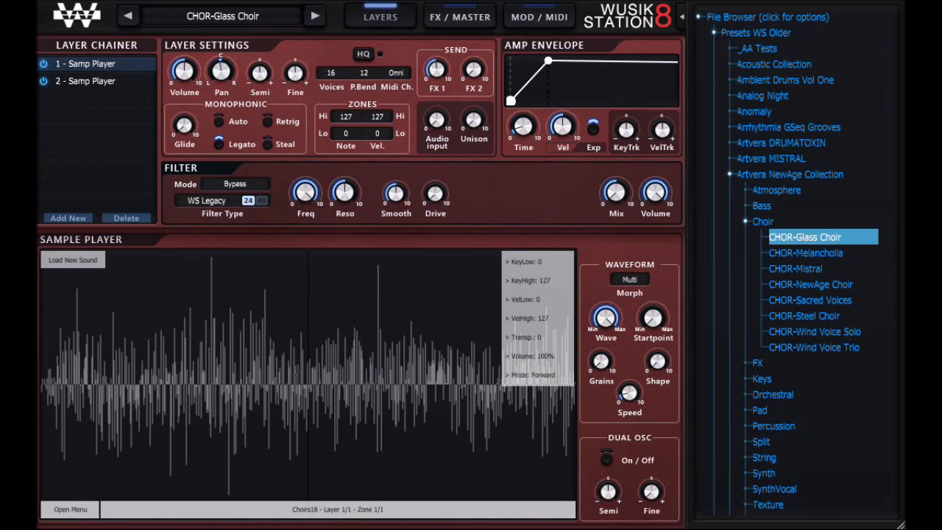
click(460, 22)
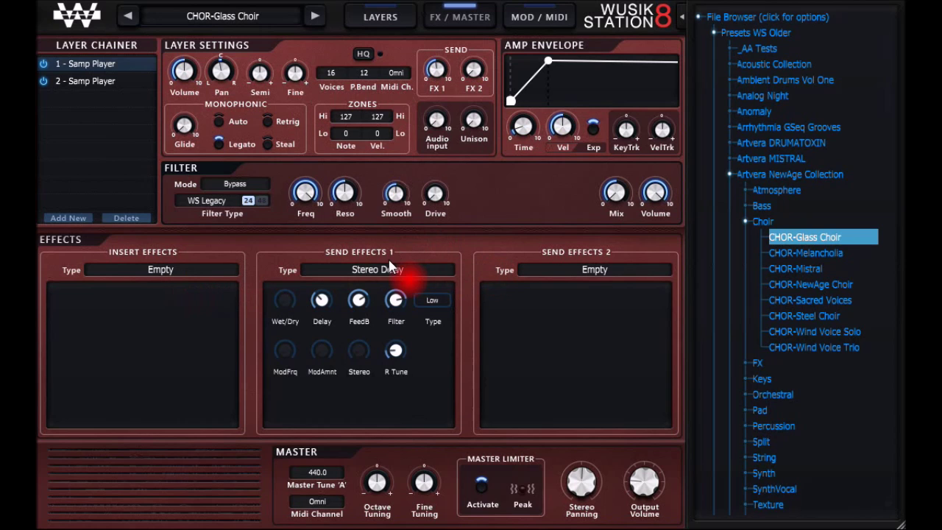
click(535, 19)
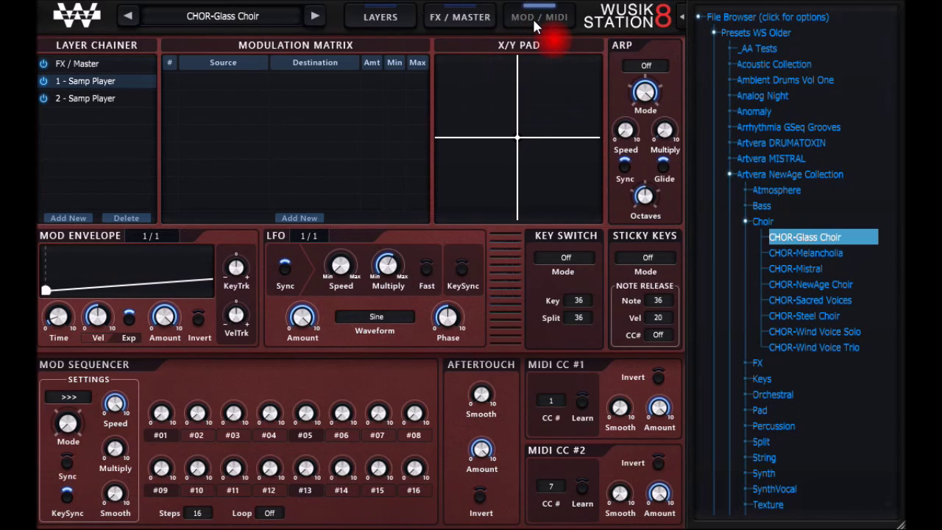
Step: Check both Samp Player layers, then select FX / Master in the Layer Chainer to show Stereo Delay
click(115, 98)
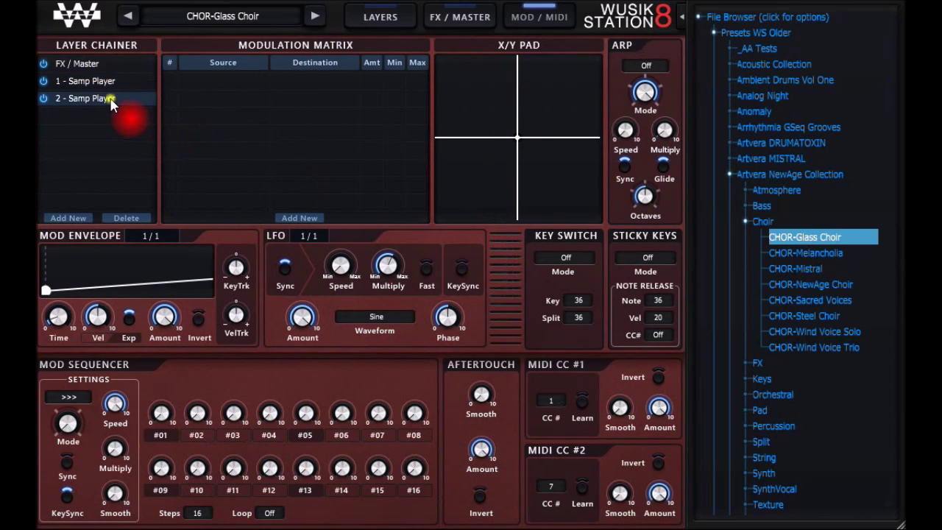
click(111, 83)
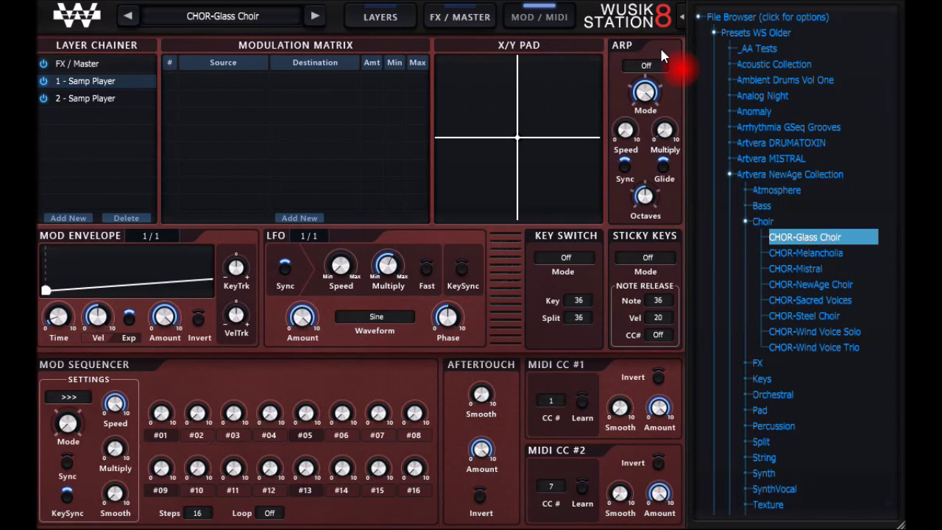
click(99, 66)
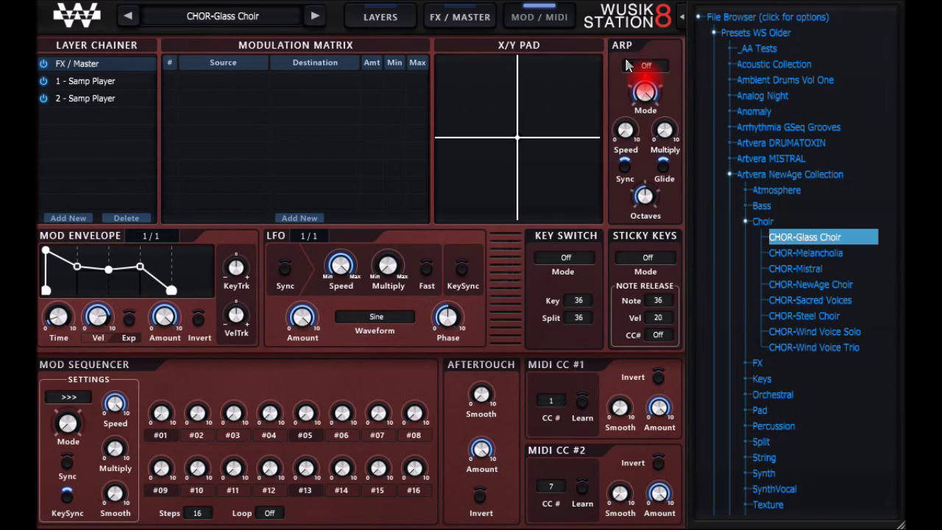
click(458, 18)
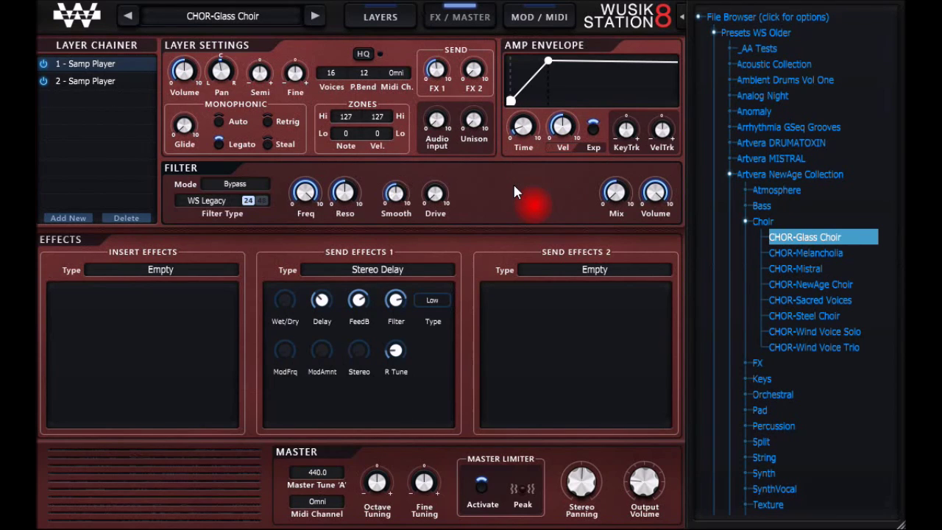
Step: Return to the LAYERS page showing the sample player's Choirs18 waveform
click(381, 17)
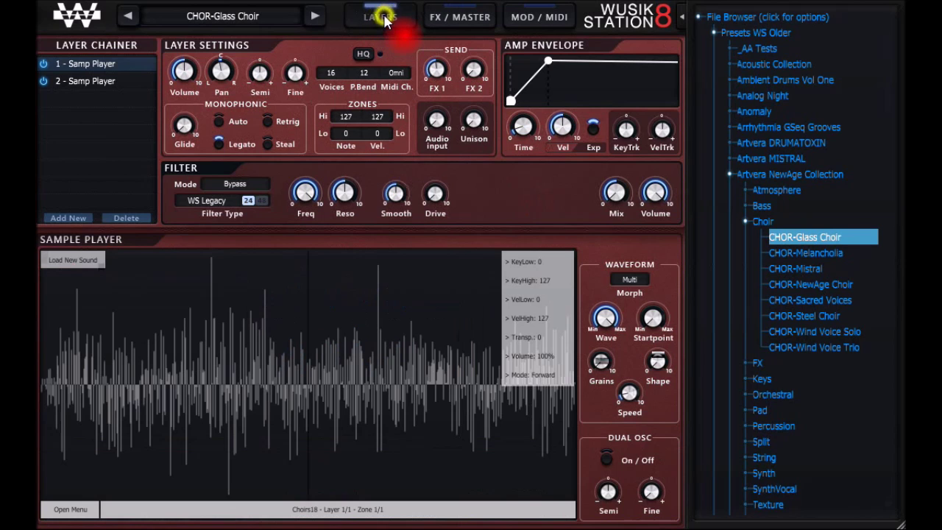